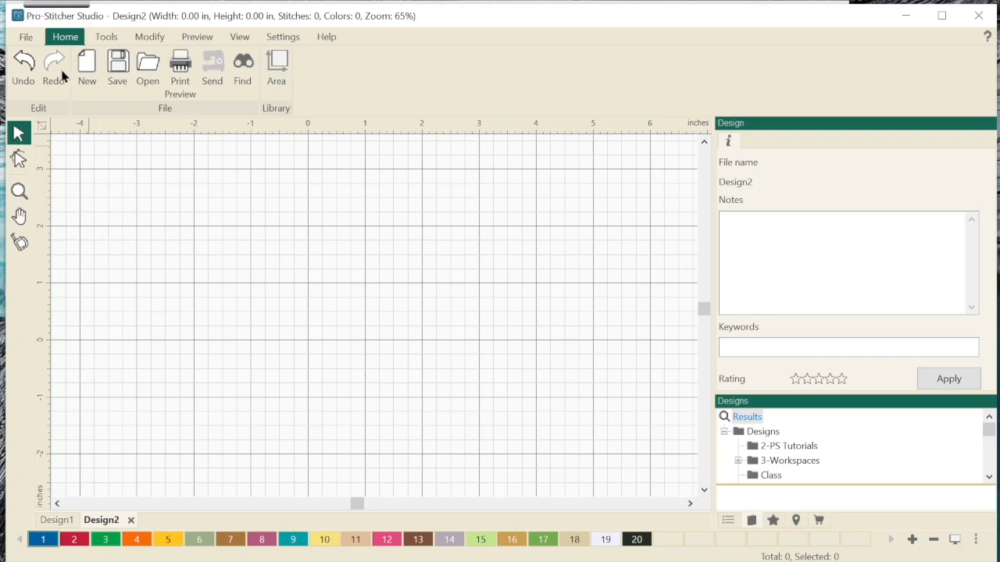
Step: Create a new blank design
{"action": "left_click", "coordinate": [87, 71]}
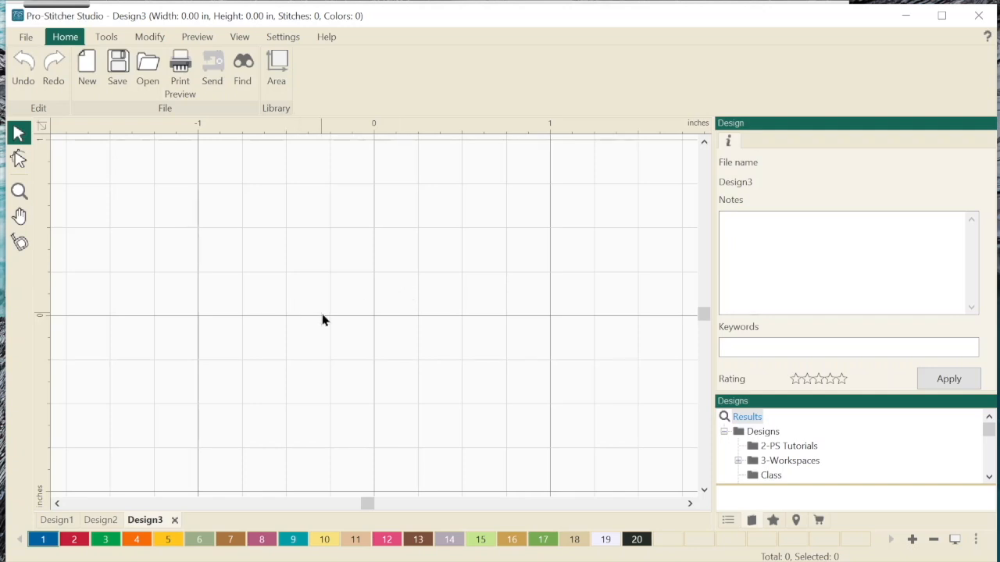
{"action": "scroll", "coordinate": [323, 302], "scroll_direction": "down", "scroll_amount": 3}
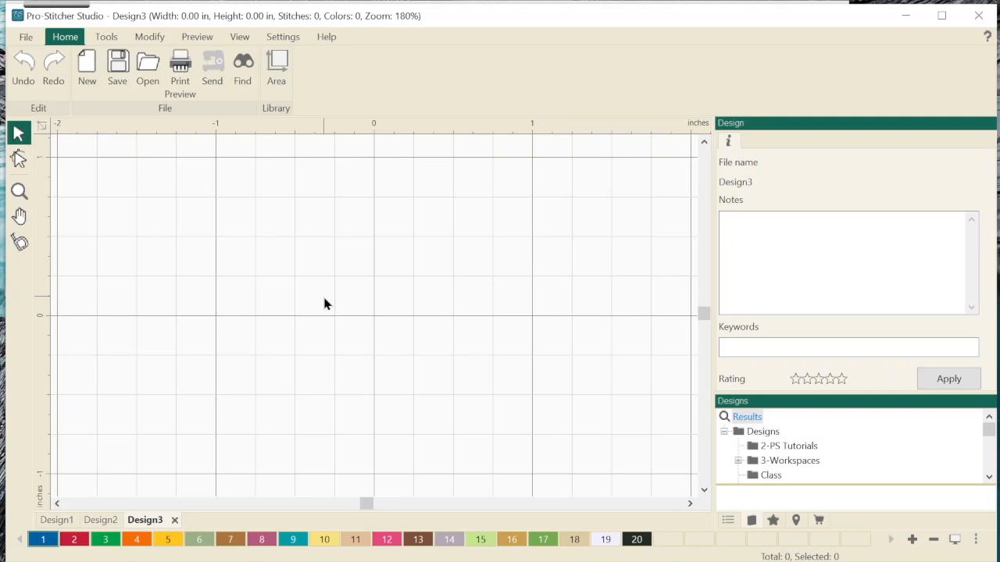
{"action": "scroll", "coordinate": [324, 304], "scroll_direction": "down", "scroll_amount": 3}
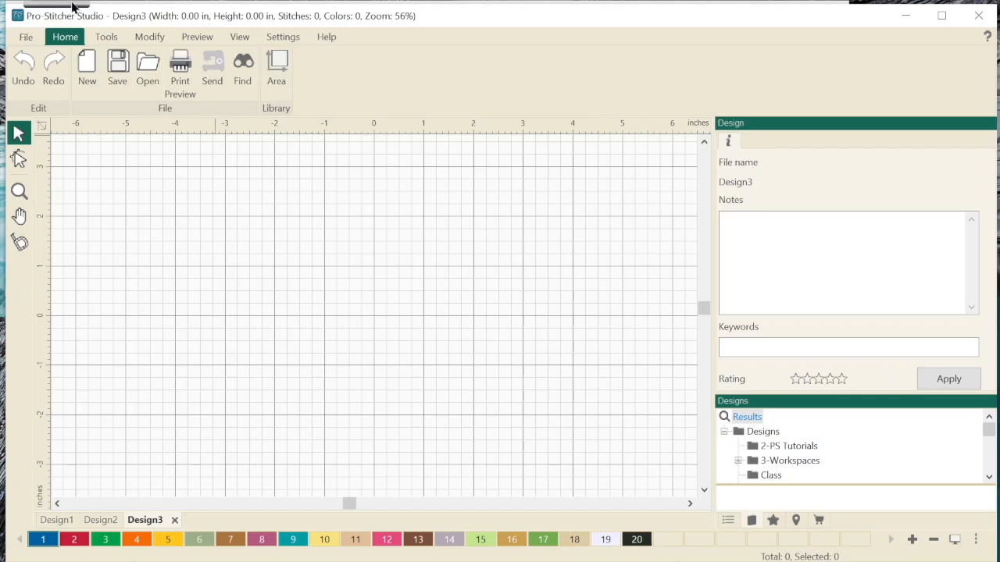
Step: Draw one continuous freehand outline of loops and waves with the Pencil tool, about 8.41 in wide and 4.69 in high
{"action": "left_click", "coordinate": [104, 39]}
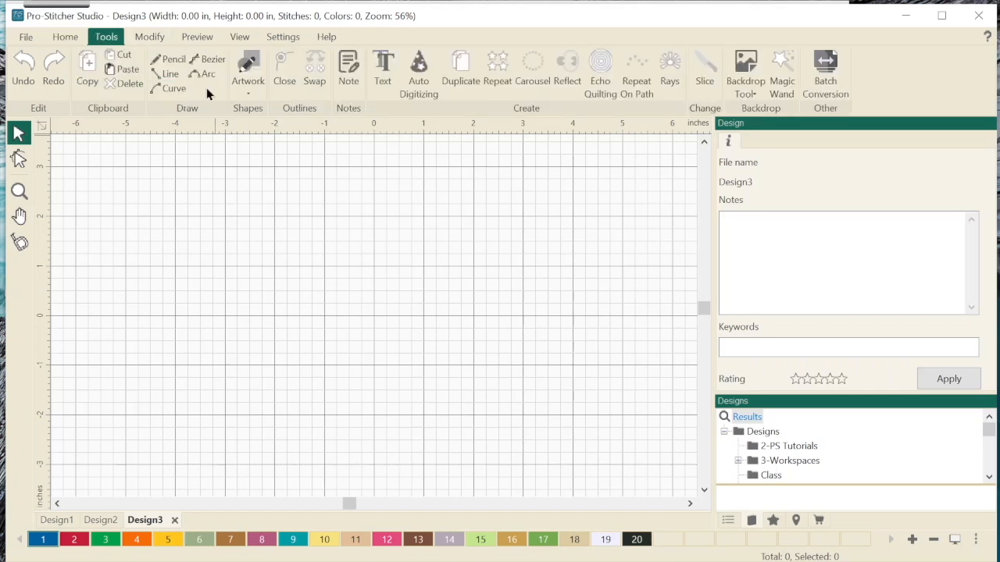
{"action": "left_click", "coordinate": [167, 74]}
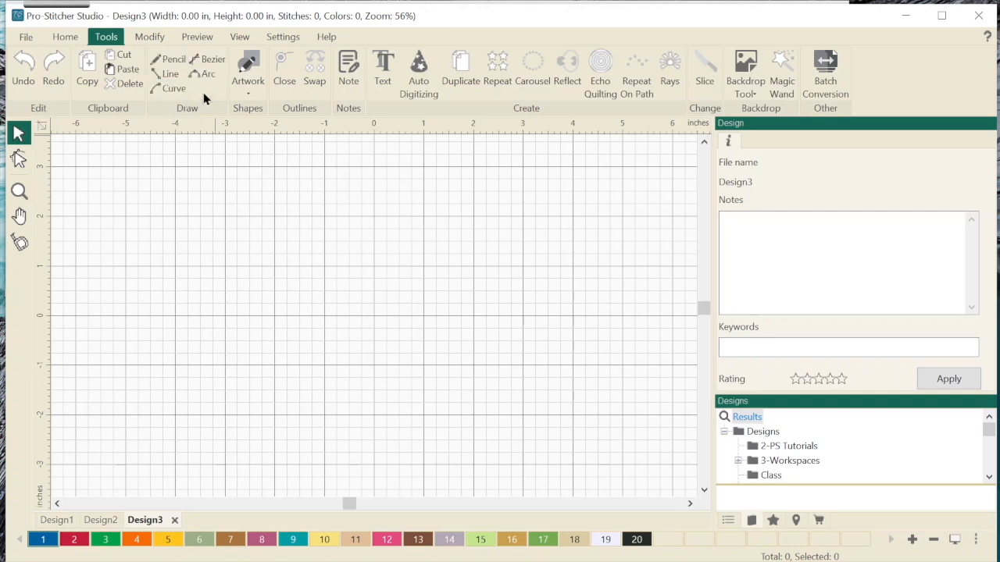
{"action": "left_click", "coordinate": [170, 62]}
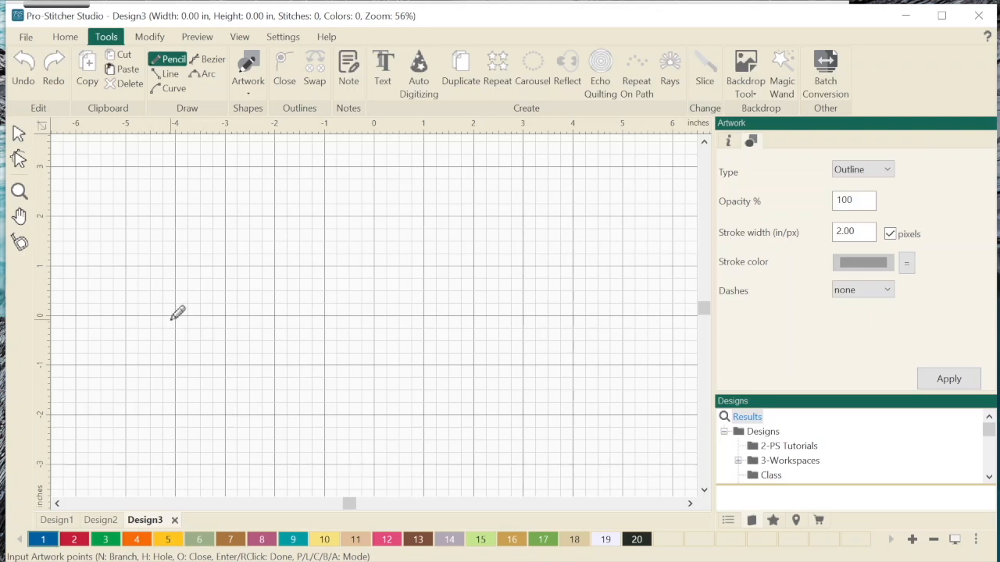
{"action": "mouse_move", "coordinate": [205, 323]}
{"action": "left_mouse_down"}
{"action": "mouse_move", "coordinate": [188, 225]}
{"action": "mouse_move", "coordinate": [226, 294]}
{"action": "mouse_move", "coordinate": [208, 377]}
{"action": "mouse_move", "coordinate": [223, 320]}
{"action": "mouse_move", "coordinate": [269, 280]}
{"action": "mouse_move", "coordinate": [247, 310]}
{"action": "mouse_move", "coordinate": [298, 310]}
{"action": "mouse_move", "coordinate": [260, 285]}
{"action": "mouse_move", "coordinate": [299, 281]}
{"action": "mouse_move", "coordinate": [328, 325]}
{"action": "mouse_move", "coordinate": [346, 320]}
{"action": "mouse_move", "coordinate": [307, 308]}
{"action": "mouse_move", "coordinate": [408, 290]}
{"action": "left_mouse_up"}
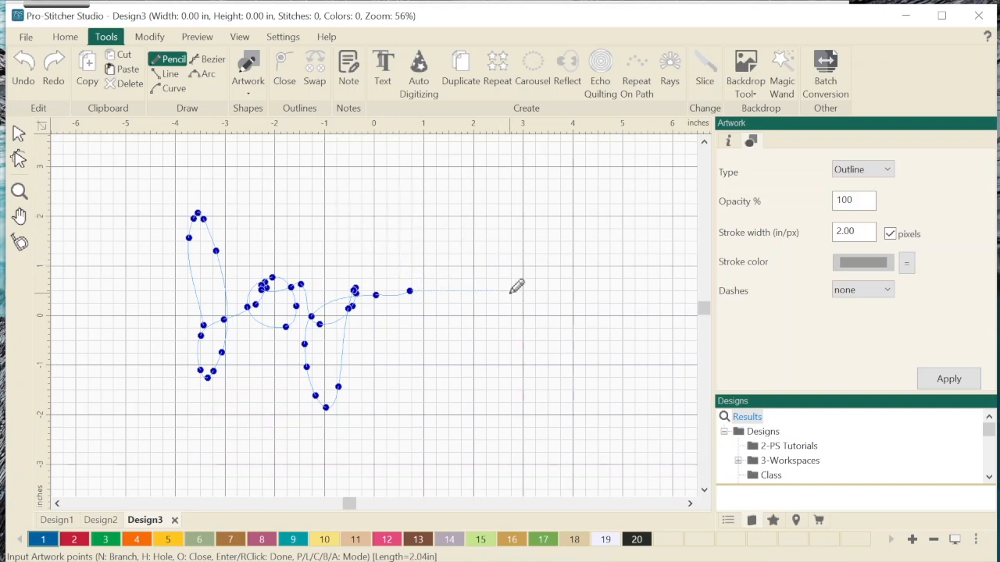
{"action": "mouse_move", "coordinate": [511, 292]}
{"action": "left_mouse_down"}
{"action": "mouse_move", "coordinate": [495, 354]}
{"action": "mouse_move", "coordinate": [539, 255]}
{"action": "mouse_move", "coordinate": [604, 352]}
{"action": "mouse_move", "coordinate": [482, 400]}
{"action": "left_mouse_up"}
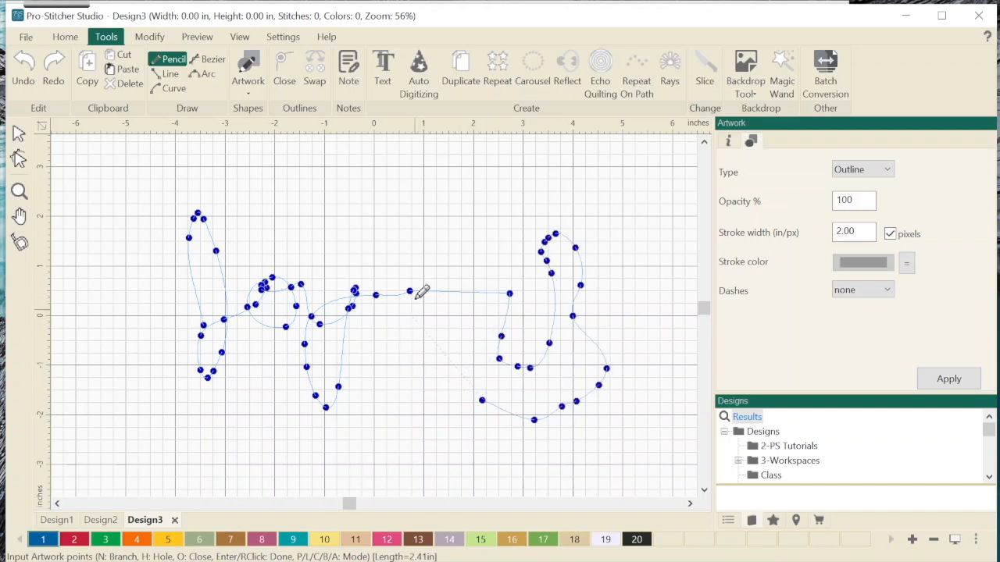
{"action": "mouse_move", "coordinate": [471, 212]}
{"action": "left_mouse_down"}
{"action": "mouse_move", "coordinate": [367, 194]}
{"action": "mouse_move", "coordinate": [319, 211]}
{"action": "mouse_move", "coordinate": [316, 242]}
{"action": "mouse_move", "coordinate": [383, 221]}
{"action": "mouse_move", "coordinate": [431, 230]}
{"action": "left_mouse_up"}
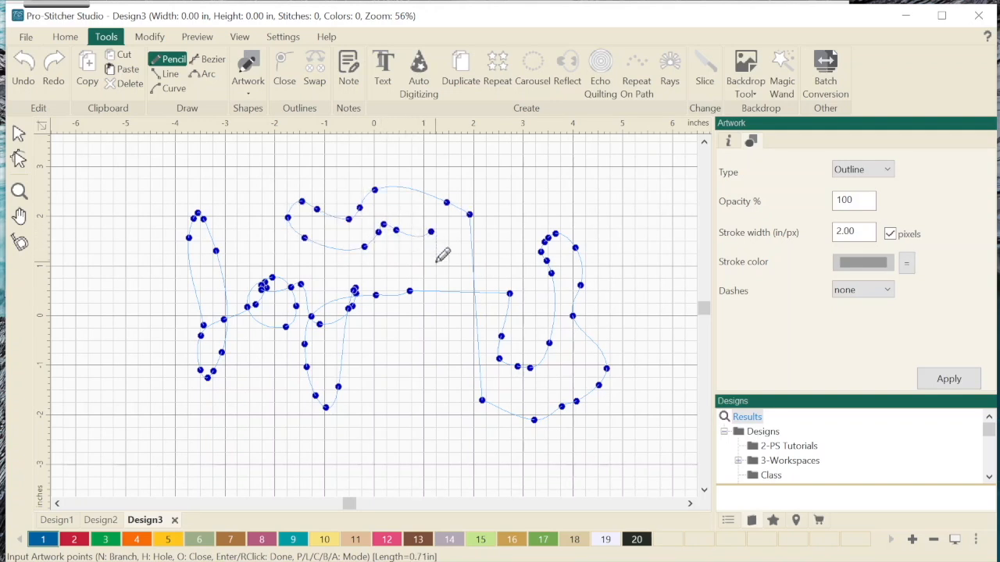
{"action": "key", "text": "Return"}
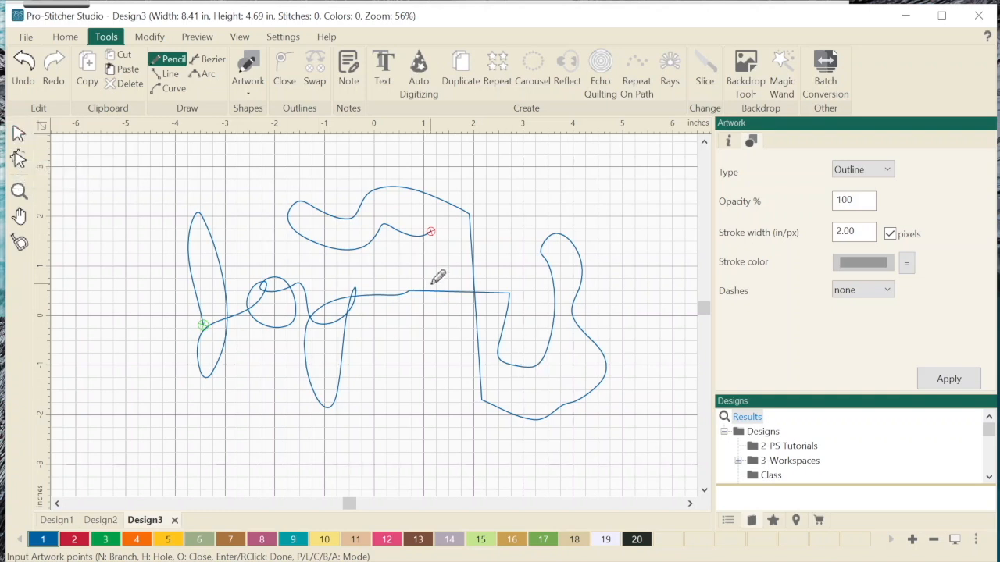
Step: Nudge the freehand outline slightly upward, then mirror it and mirror it back
{"action": "left_click", "coordinate": [20, 134]}
{"action": "mouse_move", "coordinate": [397, 308]}
{"action": "left_mouse_down"}
{"action": "mouse_move", "coordinate": [350, 282]}
{"action": "mouse_move", "coordinate": [391, 289]}
{"action": "mouse_move", "coordinate": [397, 302]}
{"action": "left_mouse_up"}
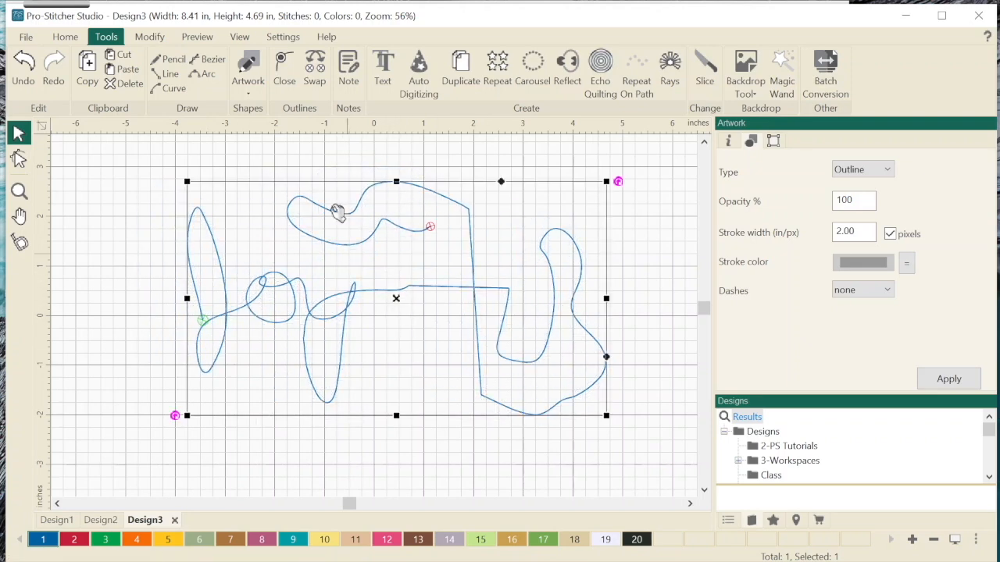
{"action": "left_click", "coordinate": [149, 37]}
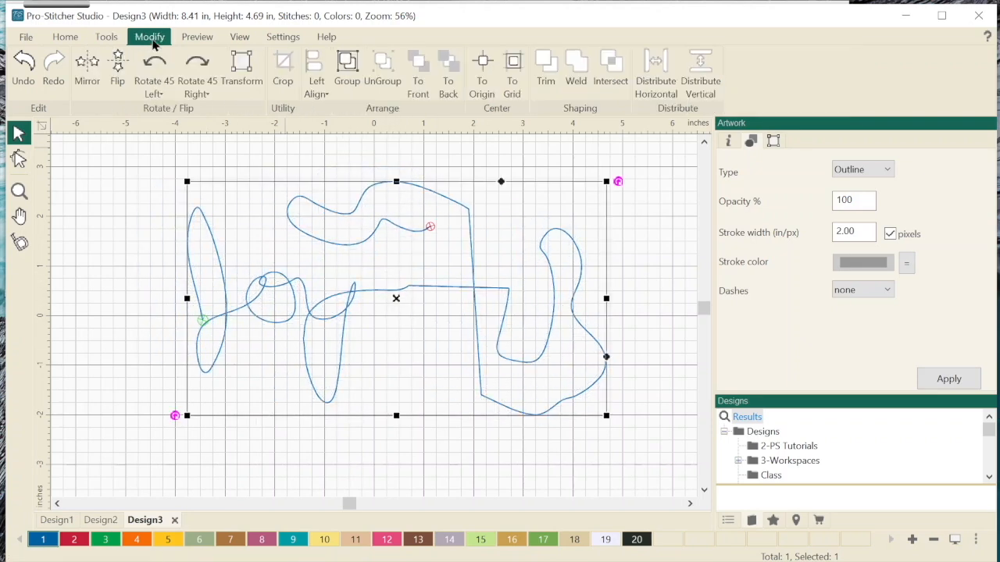
{"action": "left_click", "coordinate": [91, 69]}
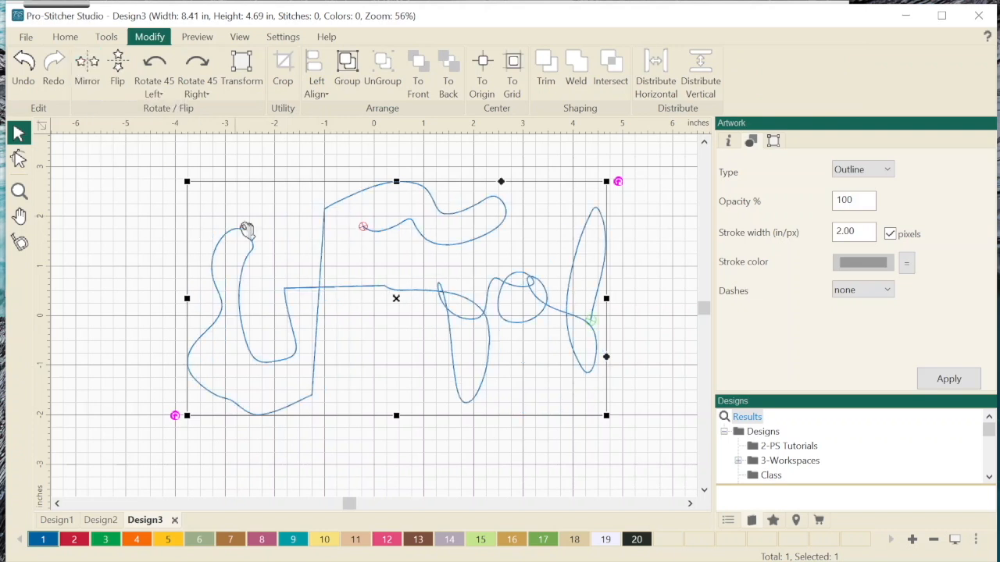
{"action": "left_click", "coordinate": [87, 70]}
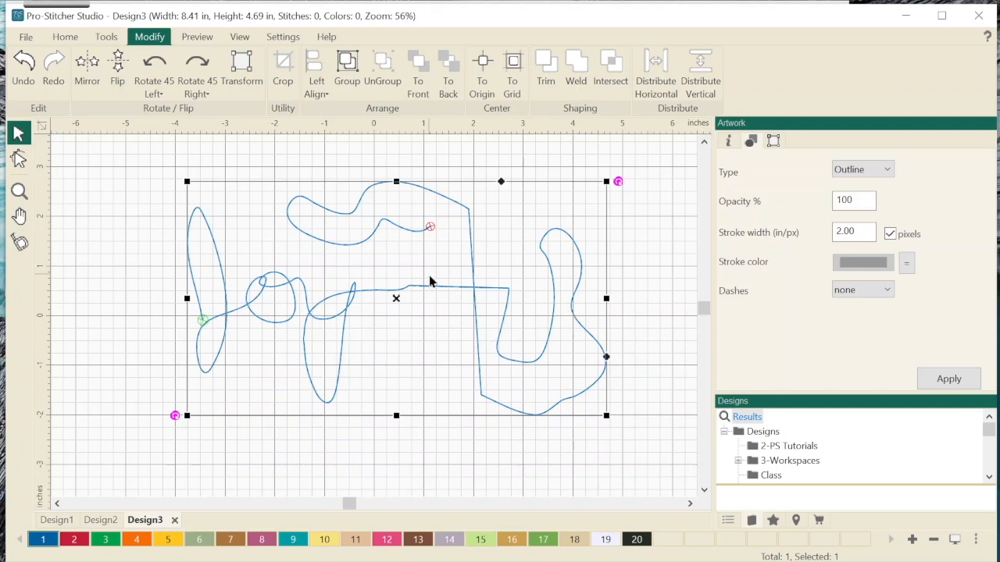
Step: Move the freehand outline up and toward the negative side of the grid, and delete it
{"action": "left_click", "coordinate": [106, 36]}
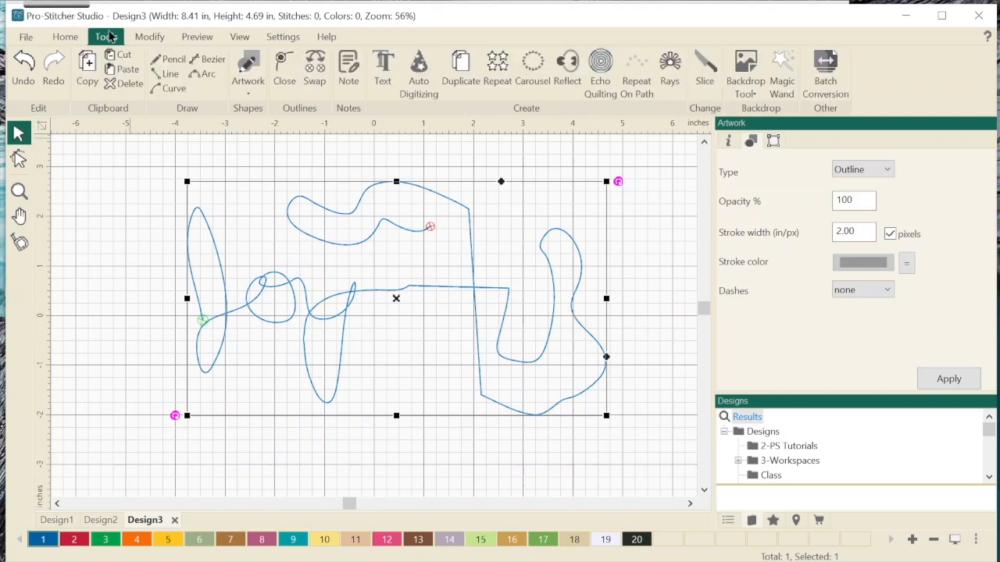
{"action": "left_click", "coordinate": [159, 59]}
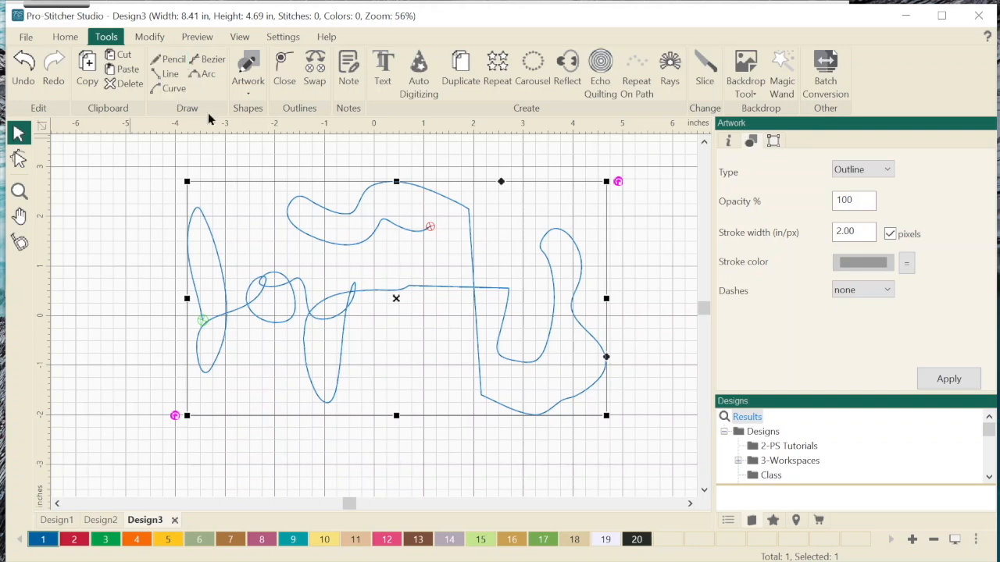
{"action": "left_click", "coordinate": [398, 306]}
{"action": "left_click_drag", "start_coordinate": [398, 306], "coordinate": [296, 261]}
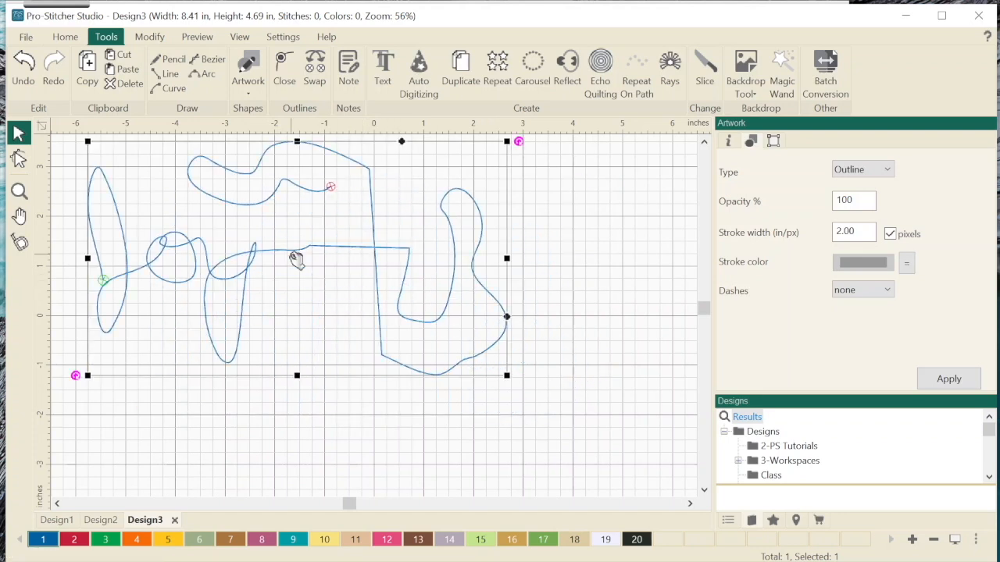
{"action": "key", "text": "Delete"}
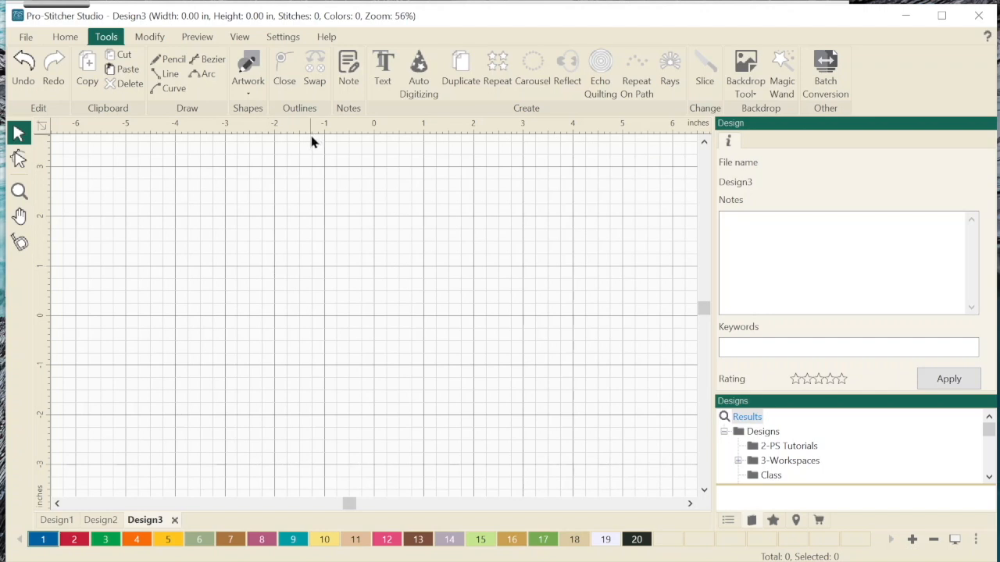
Step: Start a straight-line outline with the Line tool at about X -3.75, Y -0.75 in and review the ruler's snap options
{"action": "left_click", "coordinate": [168, 76]}
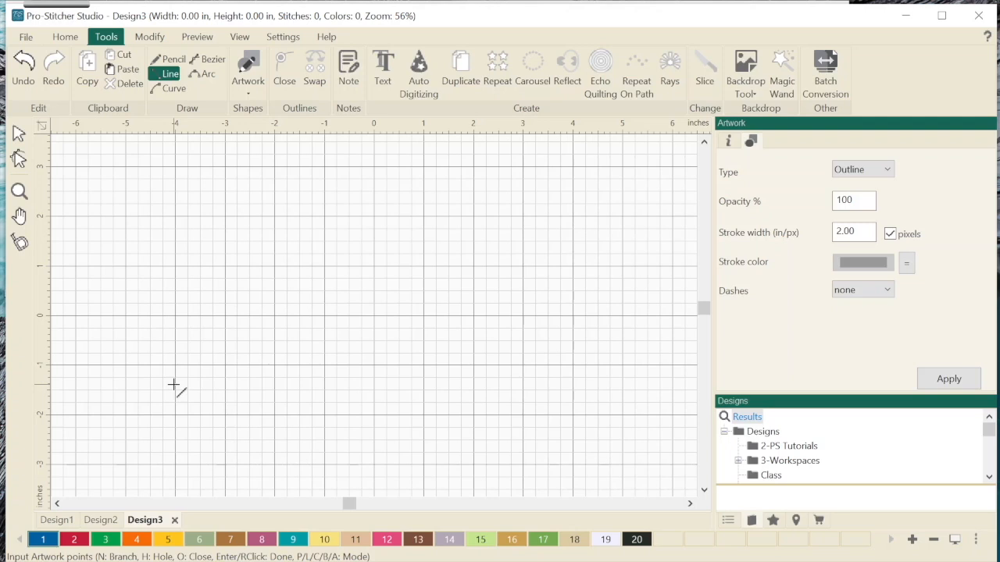
{"action": "left_click", "coordinate": [188, 354]}
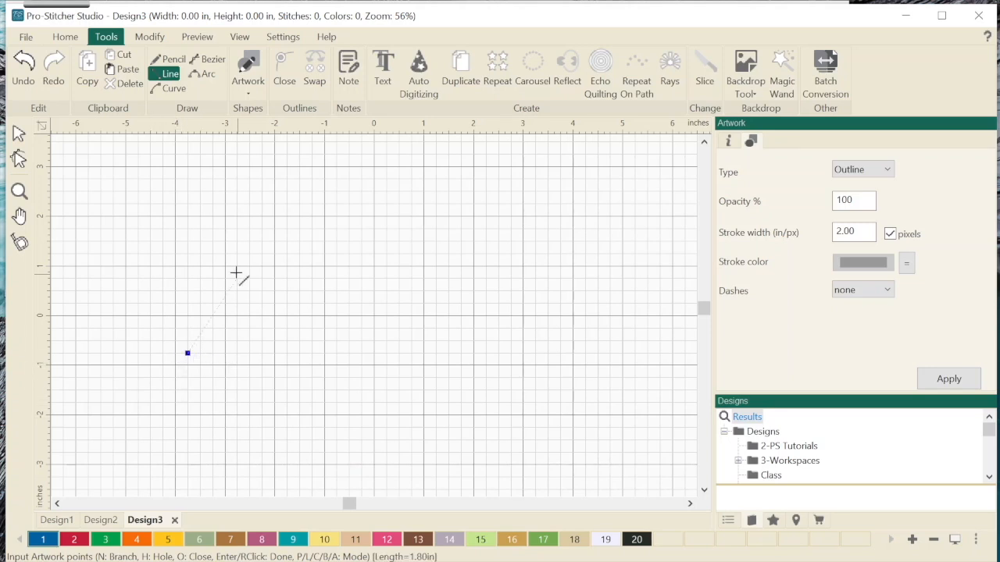
{"action": "right_click", "coordinate": [252, 128]}
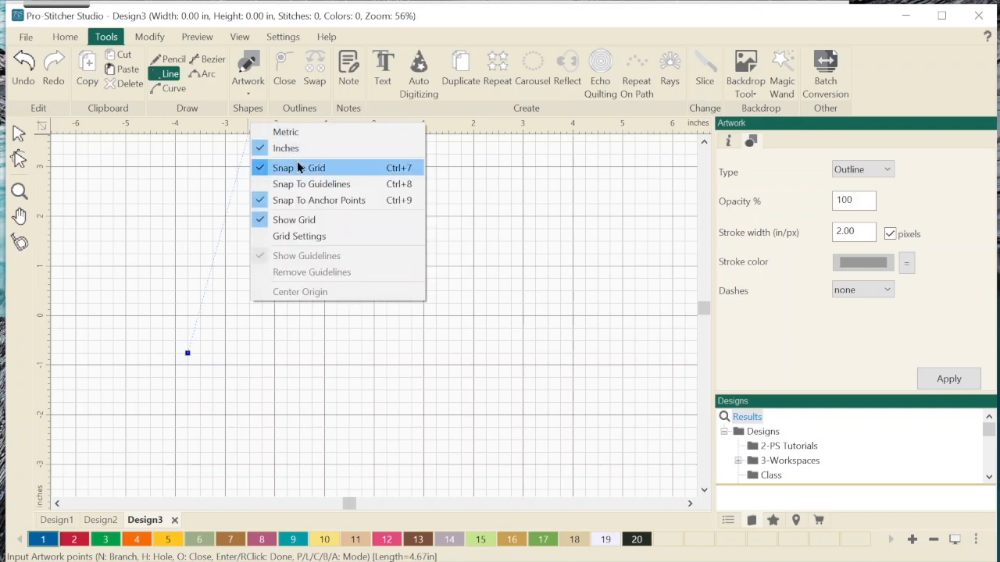
{"action": "left_click", "coordinate": [231, 122]}
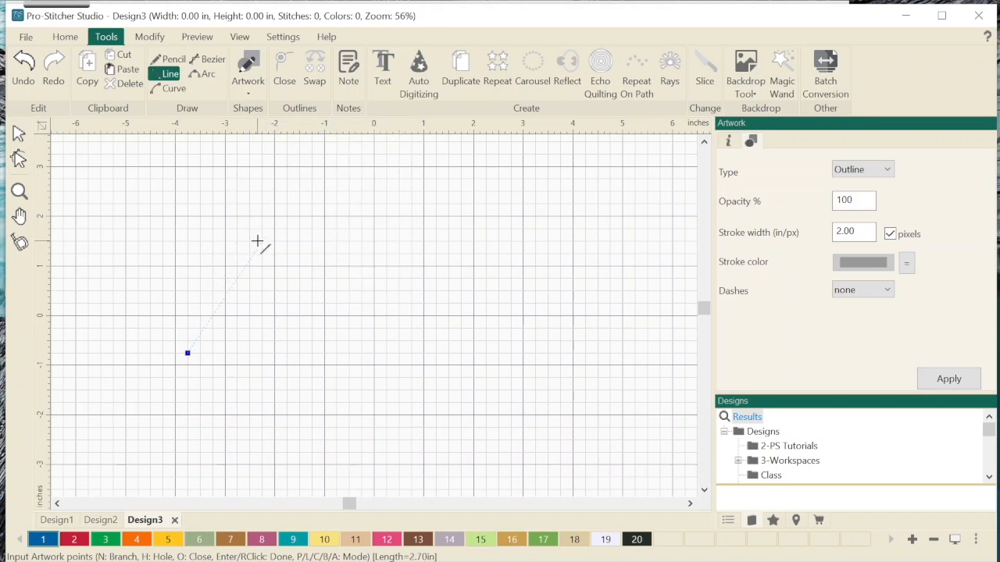
{"action": "left_click", "coordinate": [212, 316]}
{"action": "left_click", "coordinate": [274, 266]}
{"action": "left_click", "coordinate": [324, 315]}
{"action": "key", "text": "BackSpace"}
{"action": "key", "text": "BackSpace"}
{"action": "key", "text": "BackSpace"}
Step: Complete the line outline as a triangle about 3.75 in wide and 1.75 in high, ending on its starting corner
{"action": "left_click", "coordinate": [374, 353]}
{"action": "left_click", "coordinate": [275, 267]}
{"action": "left_click", "coordinate": [186, 354]}
{"action": "right_click", "coordinate": [190, 309]}
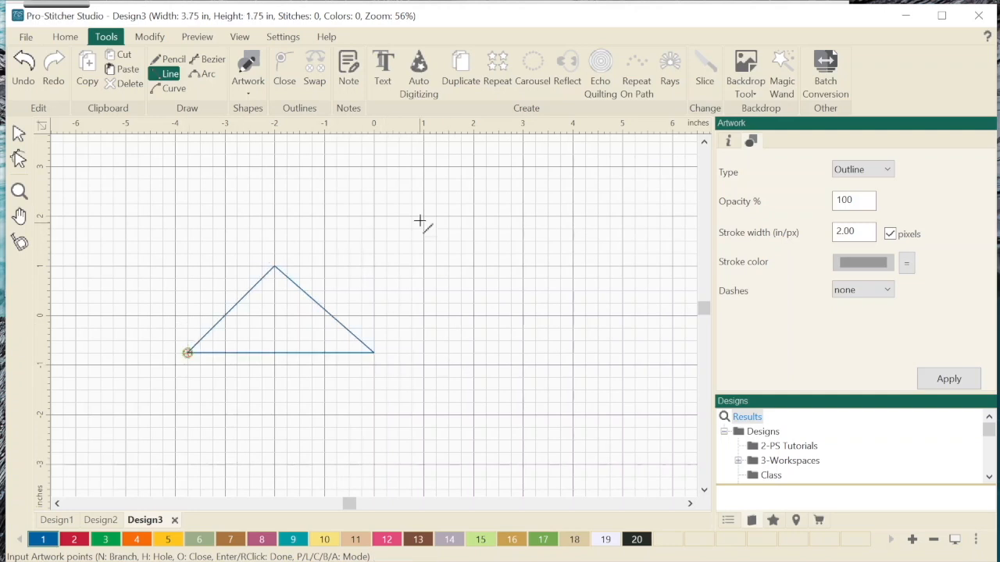
Step: Draw a tall narrow rectangle beside the triangle with the Line tool, 0.50 in wide and 6.00 in high
{"action": "left_click", "coordinate": [424, 166]}
{"action": "left_click", "coordinate": [448, 166]}
{"action": "left_click", "coordinate": [448, 464]}
{"action": "left_click", "coordinate": [423, 465]}
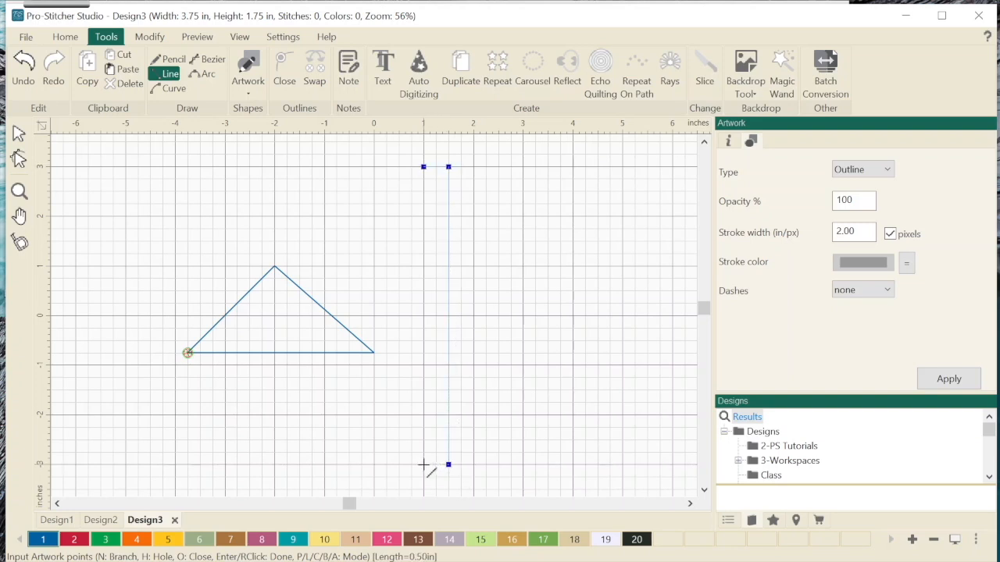
{"action": "left_click", "coordinate": [424, 167]}
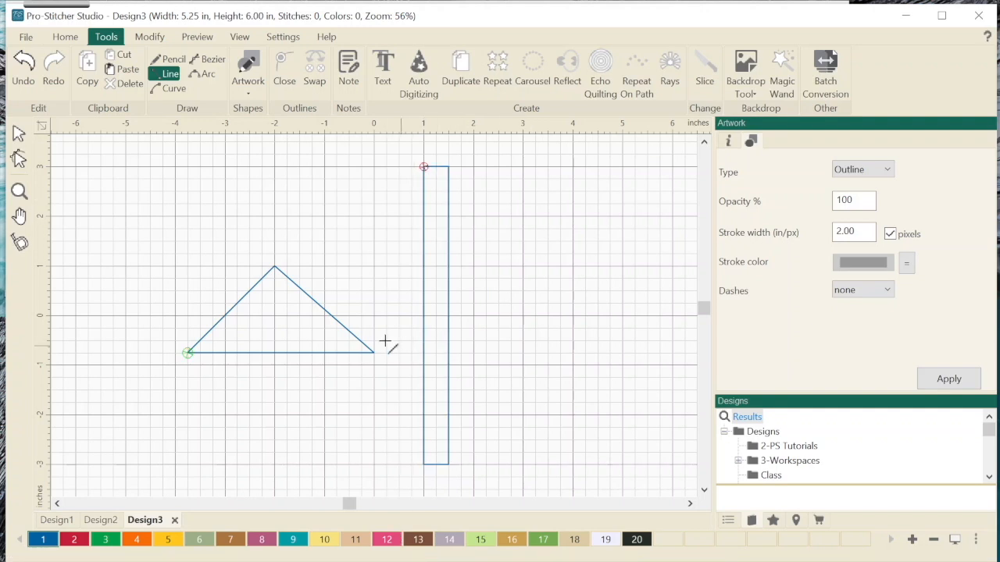
Step: Draw a random zigzag of connected straight segments across the triangle and rectangle, about 10.25 in wide and 6.75 in high
{"action": "left_click", "coordinate": [175, 290]}
{"action": "left_click", "coordinate": [300, 242]}
{"action": "left_click", "coordinate": [249, 155]}
{"action": "left_click", "coordinate": [187, 353]}
{"action": "left_click", "coordinate": [374, 353]}
{"action": "left_click", "coordinate": [435, 191]}
{"action": "left_click", "coordinate": [560, 217]}
{"action": "left_click", "coordinate": [560, 403]}
{"action": "left_click", "coordinate": [374, 291]}
{"action": "left_click", "coordinate": [374, 155]}
{"action": "left_click", "coordinate": [536, 166]}
{"action": "left_click", "coordinate": [436, 291]}
{"action": "left_click", "coordinate": [385, 476]}
{"action": "left_click", "coordinate": [498, 377]}
{"action": "left_click", "coordinate": [560, 266]}
{"action": "left_click", "coordinate": [623, 290]}
{"action": "left_click", "coordinate": [646, 476]}
{"action": "left_click", "coordinate": [560, 490]}
{"action": "left_click", "coordinate": [423, 352]}
{"action": "left_click", "coordinate": [312, 253]}
{"action": "left_click", "coordinate": [262, 390]}
{"action": "left_click", "coordinate": [362, 476]}
{"action": "left_click", "coordinate": [448, 441]}
{"action": "left_click", "coordinate": [324, 341]}
{"action": "left_click", "coordinate": [263, 315]}
{"action": "left_click", "coordinate": [138, 390]}
{"action": "left_click", "coordinate": [187, 441]}
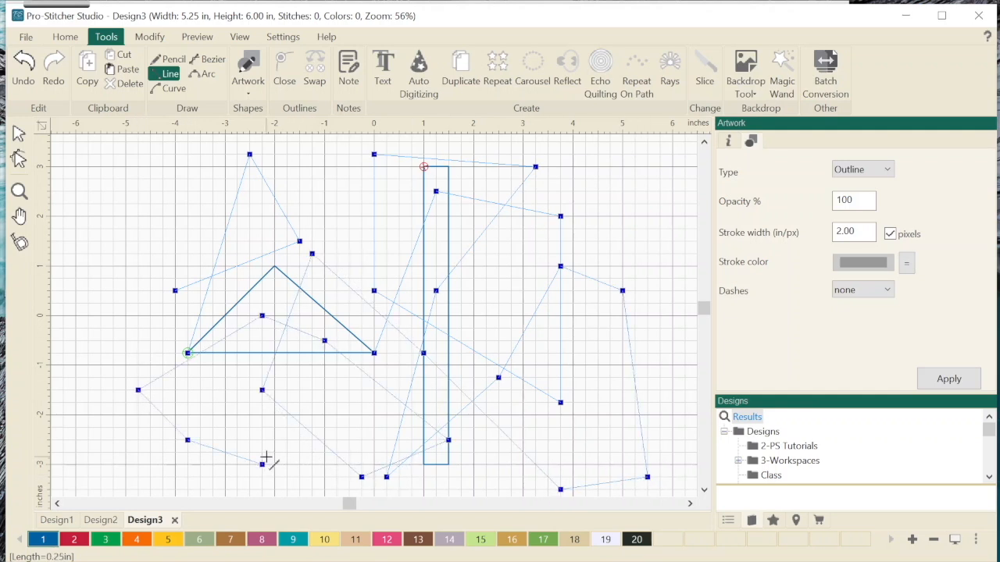
{"action": "right_click", "coordinate": [264, 458]}
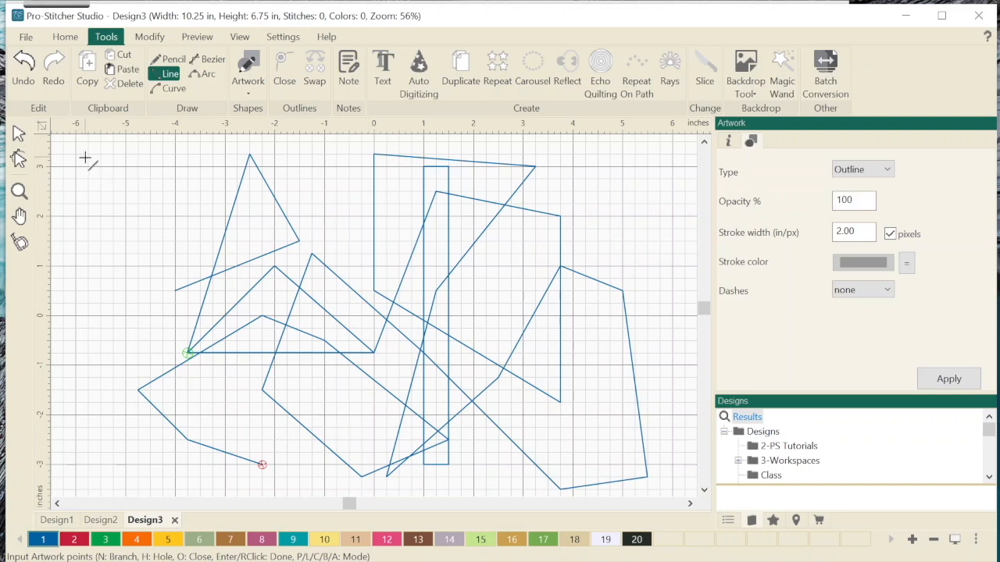
Step: Move the zigzag outline clear of the triangle and rectangle, and move those two shapes together off the middle of the canvas
{"action": "left_click", "coordinate": [19, 137]}
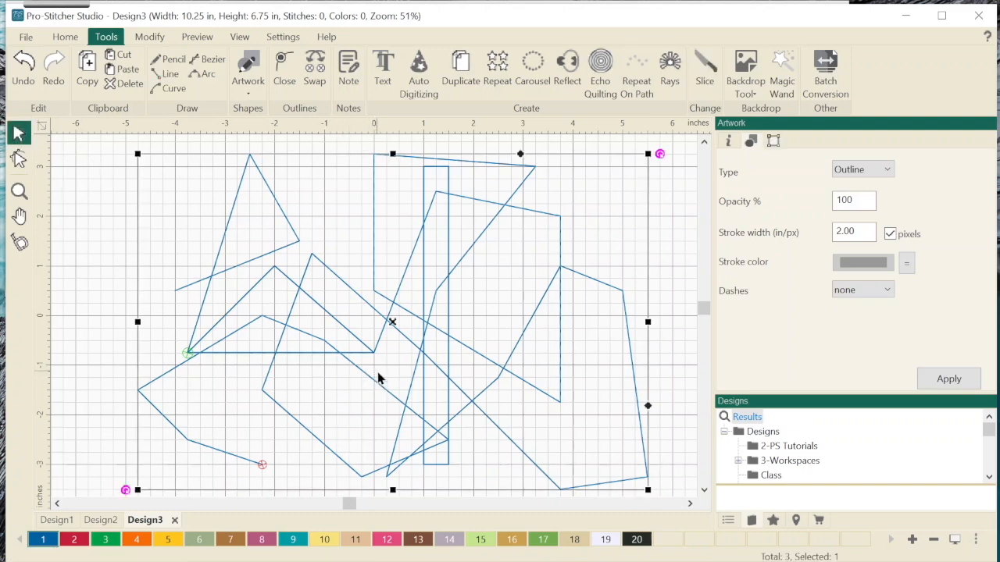
{"action": "scroll", "coordinate": [379, 373], "scroll_direction": "down", "scroll_amount": 2}
{"action": "left_click_drag", "start_coordinate": [384, 322], "coordinate": [659, 289]}
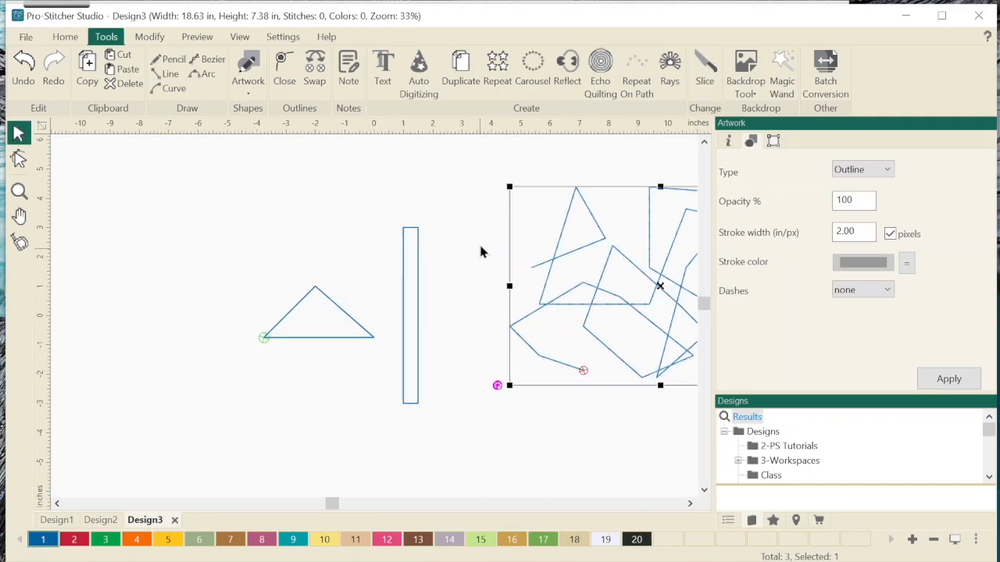
{"action": "left_click_drag", "start_coordinate": [449, 202], "coordinate": [211, 539]}
{"action": "left_click_drag", "start_coordinate": [341, 308], "coordinate": [143, 155]}
Step: Move the zigzag outline back to the middle of the canvas and delete it
{"action": "left_click", "coordinate": [634, 346]}
{"action": "left_click_drag", "start_coordinate": [660, 289], "coordinate": [380, 351]}
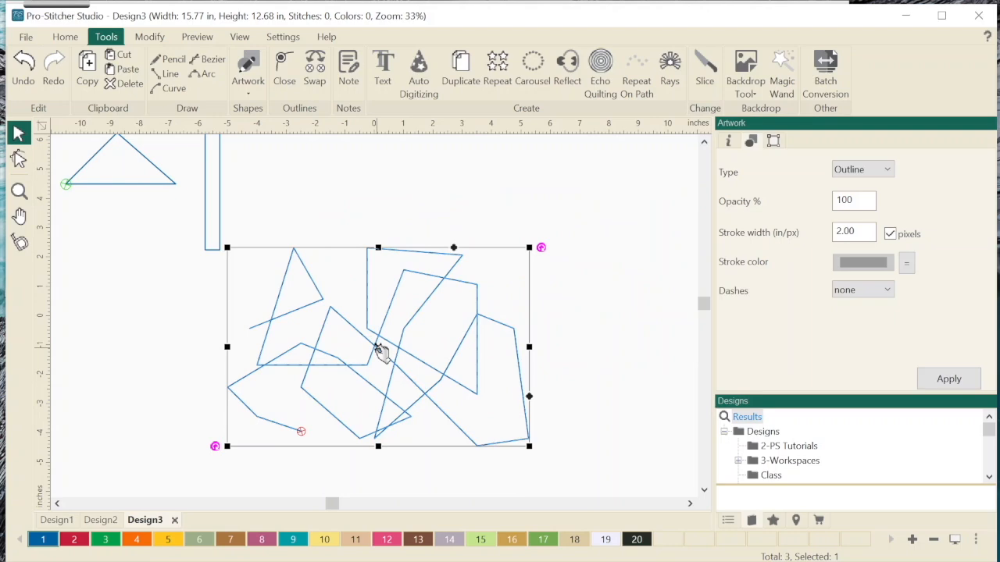
{"action": "scroll", "coordinate": [380, 351], "scroll_direction": "up", "scroll_amount": 3}
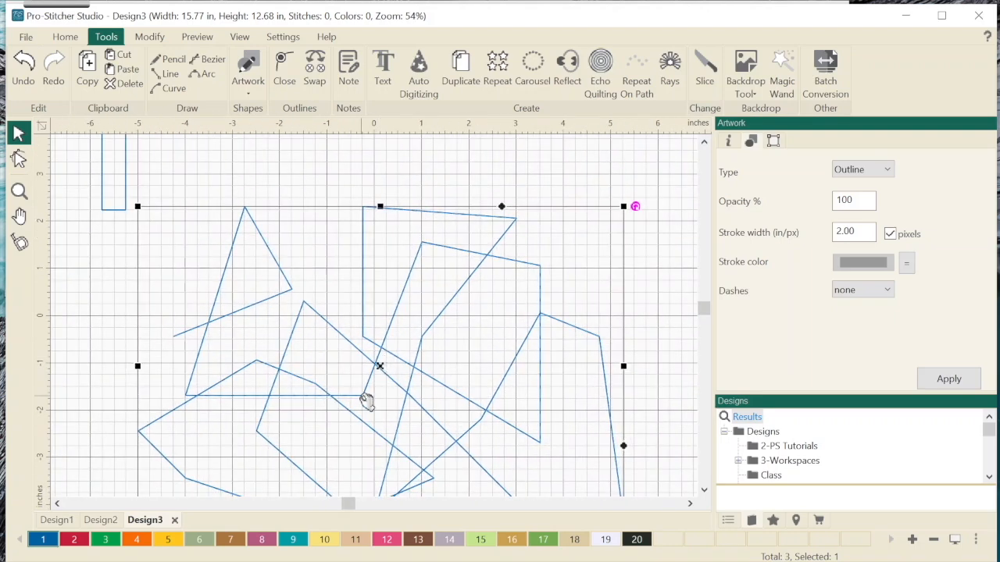
{"action": "scroll", "coordinate": [365, 402], "scroll_direction": "down", "scroll_amount": 2}
{"action": "scroll", "coordinate": [366, 402], "scroll_direction": "down", "scroll_amount": 1}
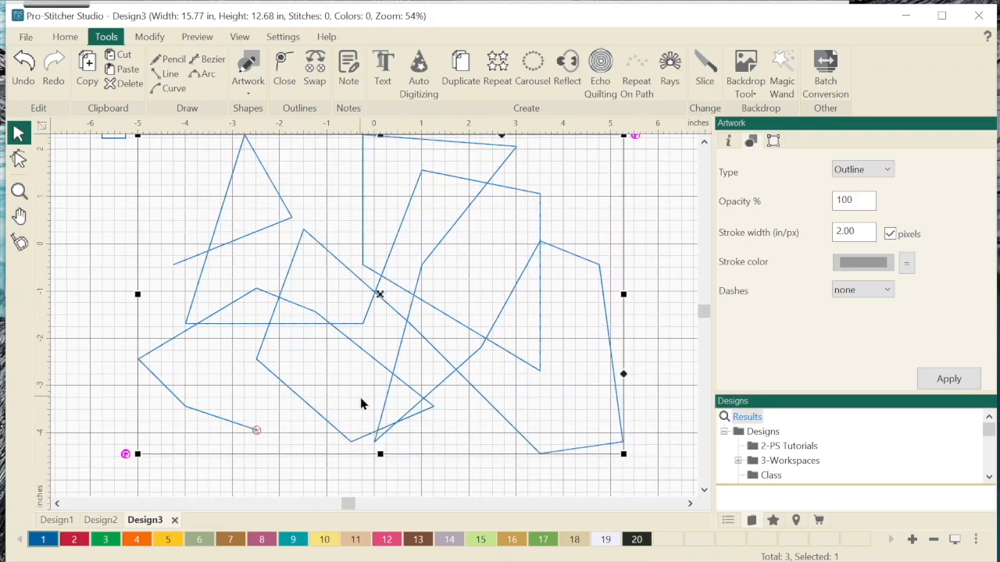
{"action": "scroll", "coordinate": [361, 404], "scroll_direction": "up", "scroll_amount": 1}
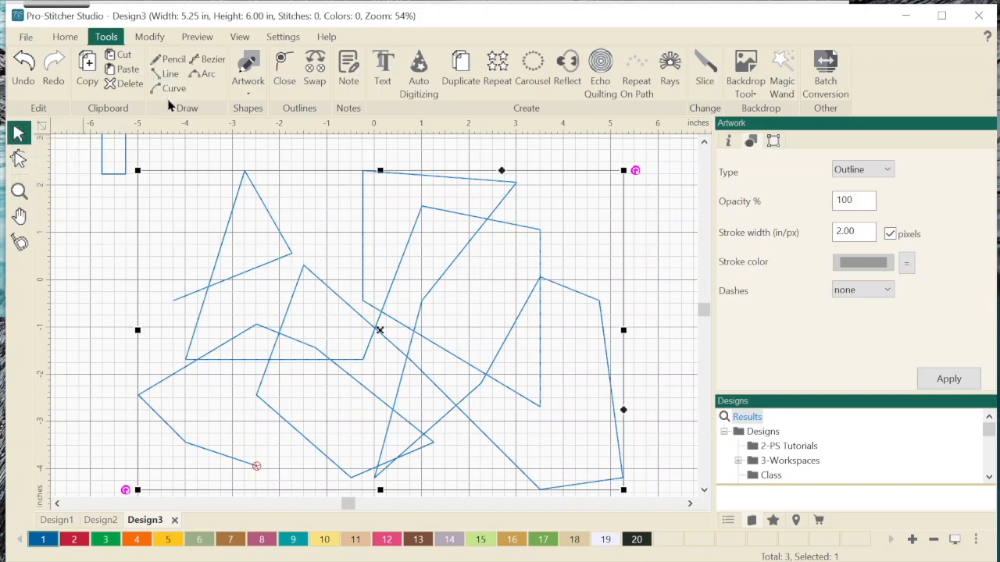
{"action": "key", "text": "Delete"}
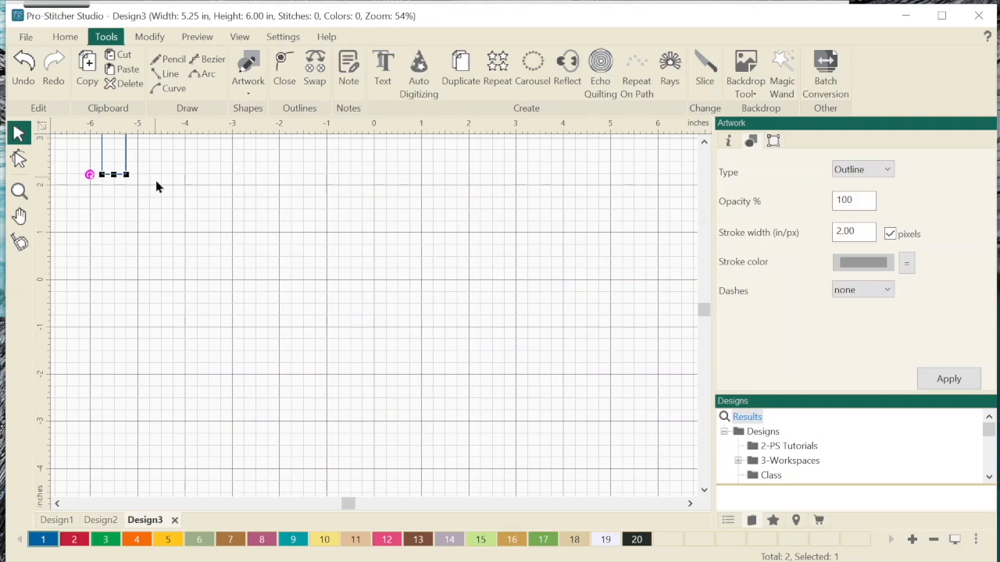
Step: Draw a winding, looping open outline of many connected points with the Curve tool, about 10 in wide and 6.4 in high
{"action": "left_click", "coordinate": [175, 89]}
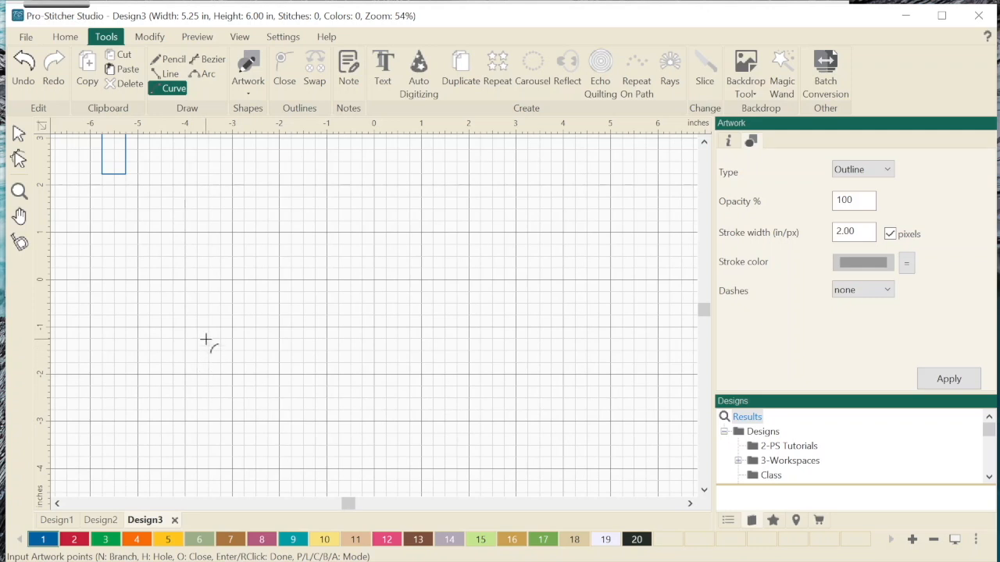
{"action": "left_click", "coordinate": [126, 446]}
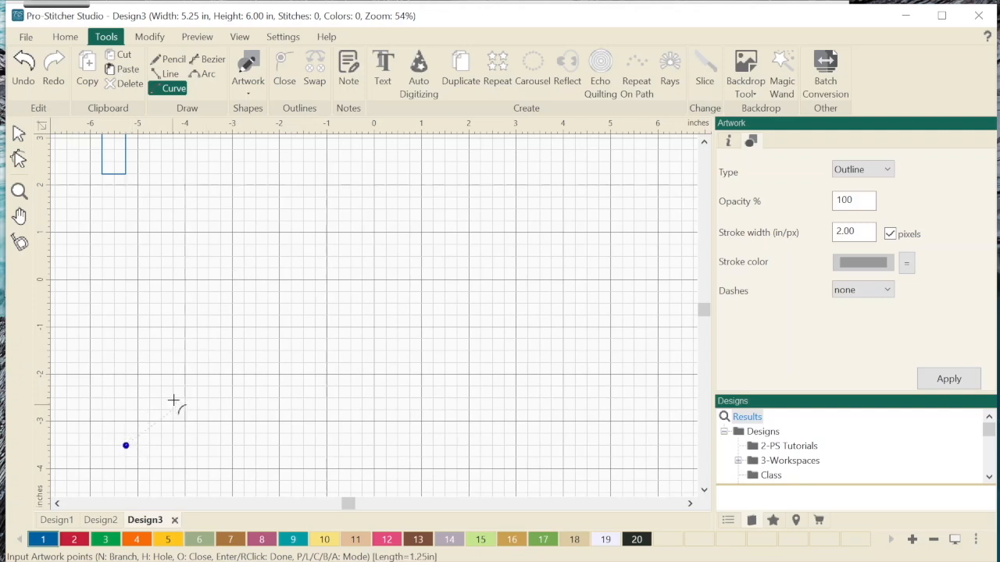
{"action": "left_click", "coordinate": [175, 361]}
{"action": "left_click", "coordinate": [270, 361]}
{"action": "left_click", "coordinate": [209, 409]}
{"action": "left_click", "coordinate": [220, 456]}
{"action": "left_click", "coordinate": [268, 469]}
{"action": "left_click", "coordinate": [326, 422]}
{"action": "left_click", "coordinate": [327, 375]}
{"action": "left_click", "coordinate": [292, 315]}
{"action": "left_click", "coordinate": [350, 291]}
{"action": "left_click", "coordinate": [398, 362]}
{"action": "left_click", "coordinate": [351, 350]}
{"action": "left_click", "coordinate": [326, 339]}
{"action": "left_click", "coordinate": [351, 386]}
{"action": "left_click", "coordinate": [386, 399]}
{"action": "left_click", "coordinate": [432, 350]}
{"action": "left_click", "coordinate": [420, 291]}
{"action": "left_click", "coordinate": [386, 256]}
{"action": "left_click", "coordinate": [338, 244]}
{"action": "left_click", "coordinate": [292, 268]}
{"action": "left_click", "coordinate": [279, 314]}
{"action": "left_click", "coordinate": [232, 327]}
{"action": "left_click", "coordinate": [208, 279]}
{"action": "left_click", "coordinate": [244, 268]}
{"action": "left_click", "coordinate": [279, 244]}
{"action": "left_click", "coordinate": [255, 209]}
{"action": "left_click", "coordinate": [220, 221]}
{"action": "left_click", "coordinate": [197, 233]}
{"action": "left_click", "coordinate": [196, 257]}
{"action": "left_click", "coordinate": [185, 291]}
{"action": "left_click", "coordinate": [185, 303]}
{"action": "left_click", "coordinate": [161, 327]}
{"action": "left_click", "coordinate": [126, 279]}
{"action": "left_click", "coordinate": [137, 221]}
{"action": "left_click", "coordinate": [185, 185]}
{"action": "left_click", "coordinate": [244, 173]}
{"action": "left_click", "coordinate": [279, 185]}
{"action": "left_click", "coordinate": [291, 221]}
{"action": "left_click", "coordinate": [326, 233]}
{"action": "left_click", "coordinate": [350, 209]}
{"action": "left_click", "coordinate": [409, 197]}
{"action": "left_click", "coordinate": [433, 197]}
{"action": "left_click", "coordinate": [445, 221]}
{"action": "left_click", "coordinate": [457, 256]}
{"action": "left_click", "coordinate": [456, 303]}
{"action": "left_click", "coordinate": [492, 338]}
{"action": "left_click", "coordinate": [480, 385]}
{"action": "left_click", "coordinate": [444, 397]}
{"action": "left_click", "coordinate": [421, 422]}
{"action": "left_click", "coordinate": [456, 469]}
{"action": "left_click", "coordinate": [503, 468]}
{"action": "left_click", "coordinate": [538, 434]}
{"action": "left_click", "coordinate": [550, 385]}
{"action": "left_click", "coordinate": [575, 374]}
{"action": "left_click", "coordinate": [598, 398]}
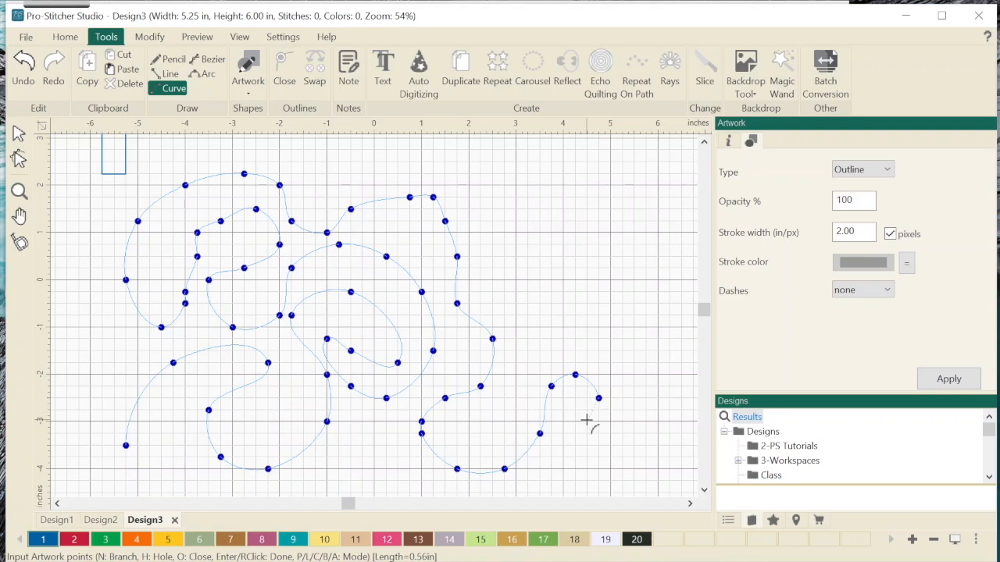
{"action": "right_click", "coordinate": [587, 425]}
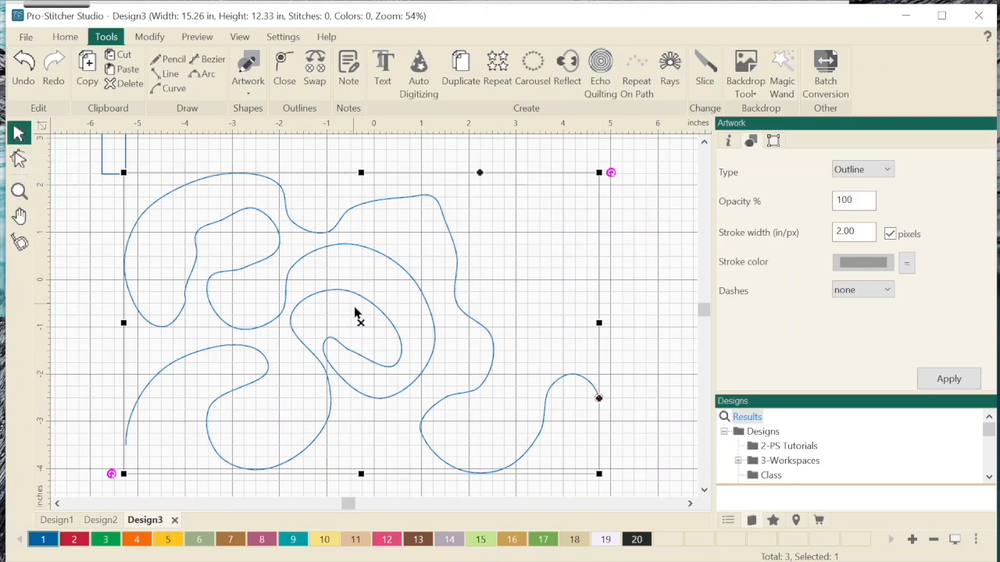
Step: Move the winding curve outline up beside the narrow rectangle, clear of the middle of the canvas
{"action": "left_click_drag", "start_coordinate": [367, 324], "coordinate": [402, 312]}
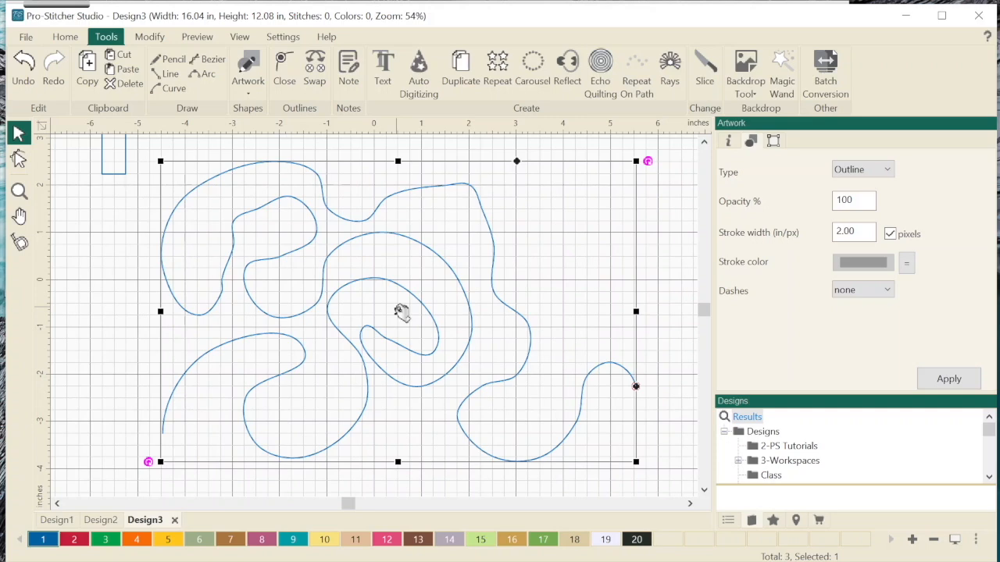
{"action": "scroll", "coordinate": [398, 310], "scroll_direction": "down", "scroll_amount": 3}
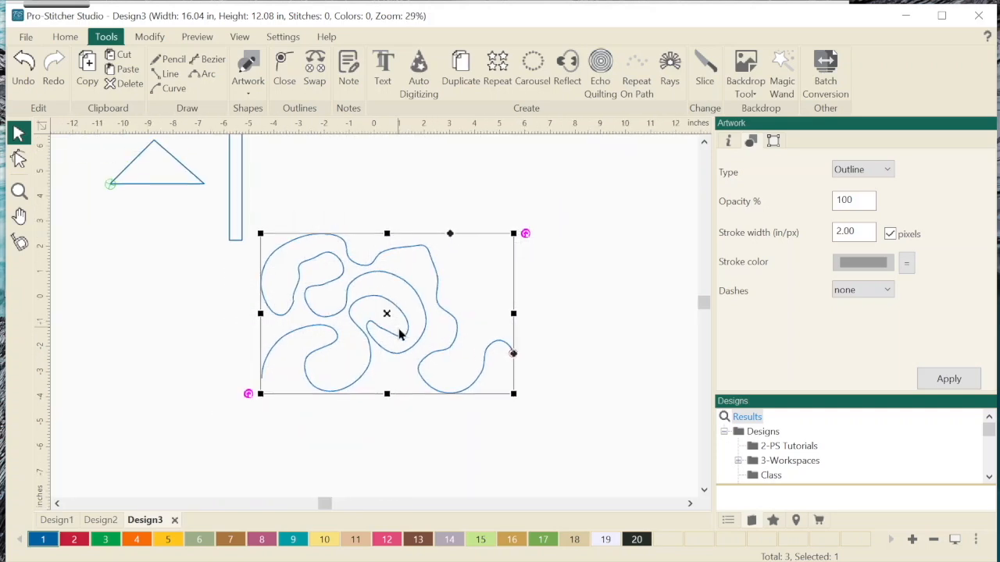
{"action": "mouse_move", "coordinate": [390, 313]}
{"action": "left_mouse_down"}
{"action": "mouse_move", "coordinate": [397, 167]}
{"action": "mouse_move", "coordinate": [388, 140]}
{"action": "left_mouse_up"}
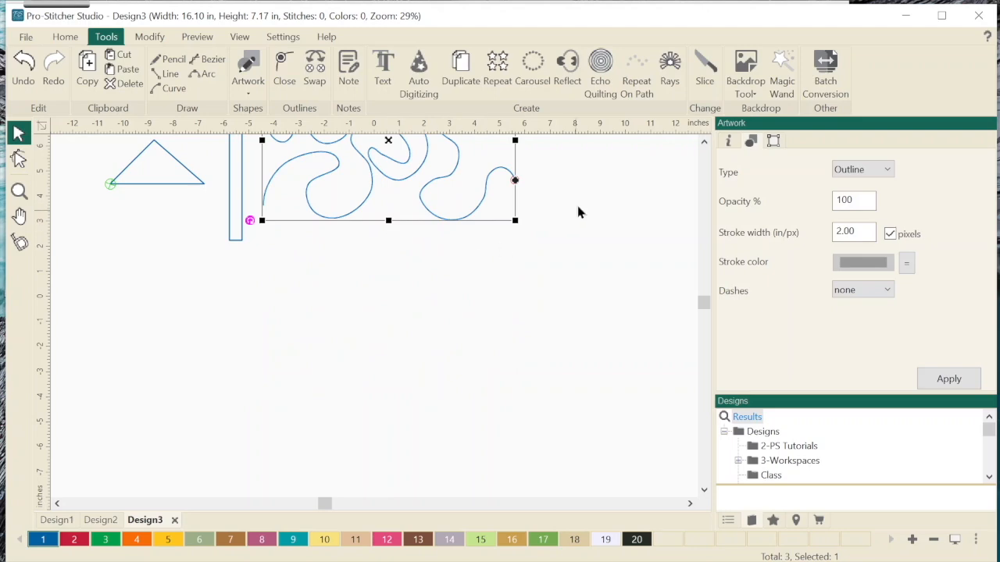
Step: Draw three connected half-circle arches with the Arc tool across the canvas, each 4 in wide and 2 in high
{"action": "scroll", "coordinate": [449, 284], "scroll_direction": "up", "scroll_amount": 3}
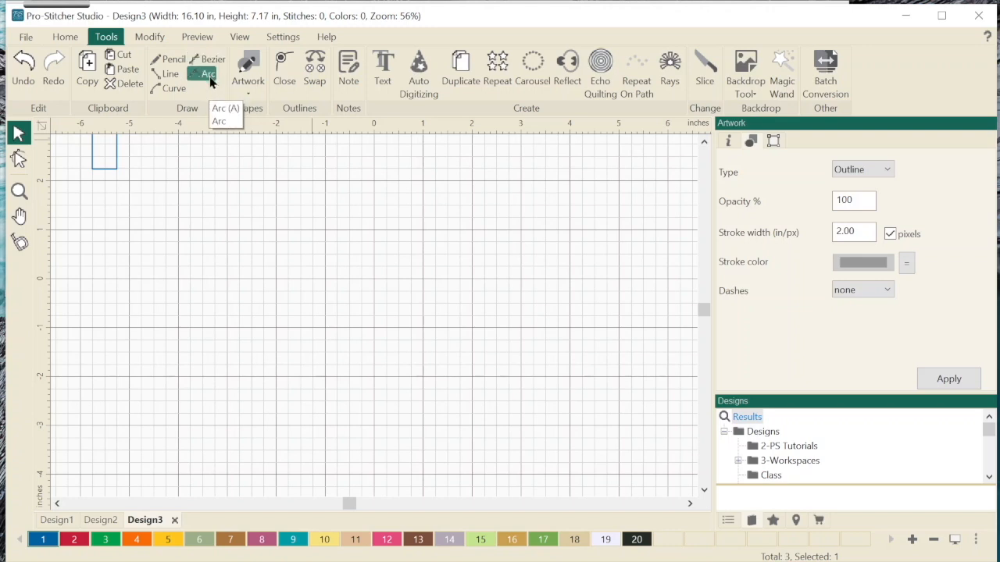
{"action": "left_click", "coordinate": [210, 83]}
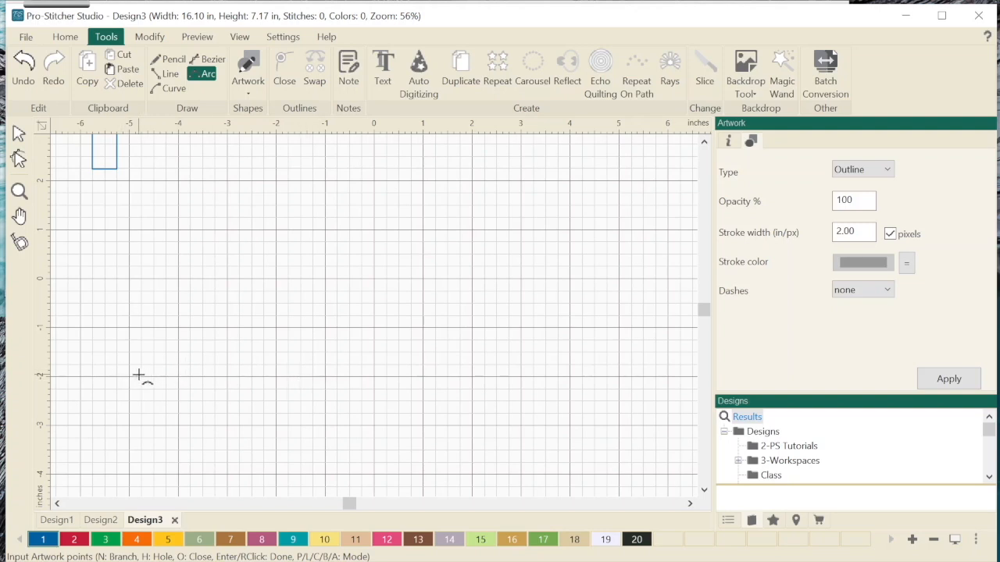
{"action": "left_click", "coordinate": [129, 375]}
{"action": "left_click", "coordinate": [227, 280]}
{"action": "left_click", "coordinate": [325, 377]}
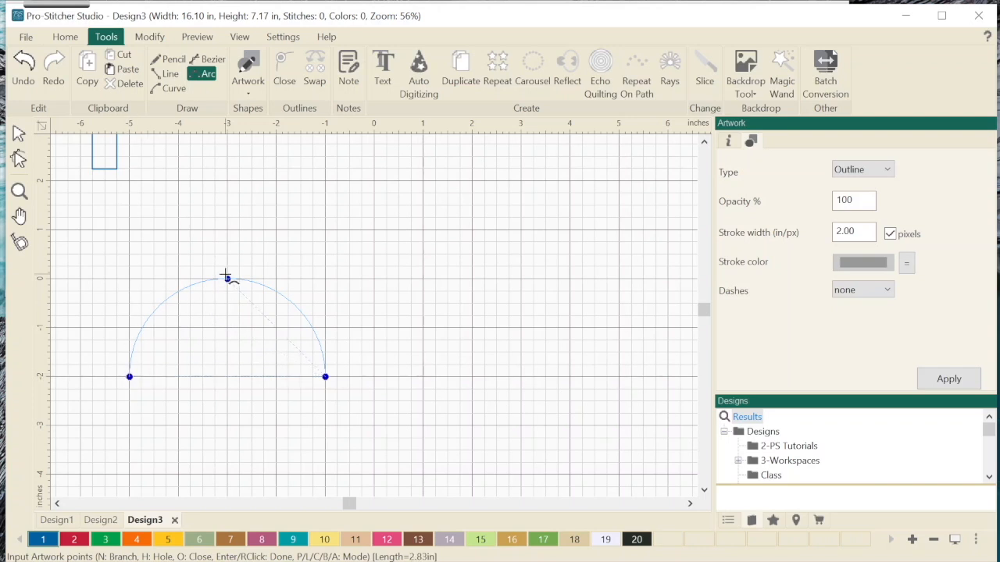
{"action": "left_click", "coordinate": [422, 279]}
{"action": "left_click", "coordinate": [520, 376]}
{"action": "left_click", "coordinate": [619, 279]}
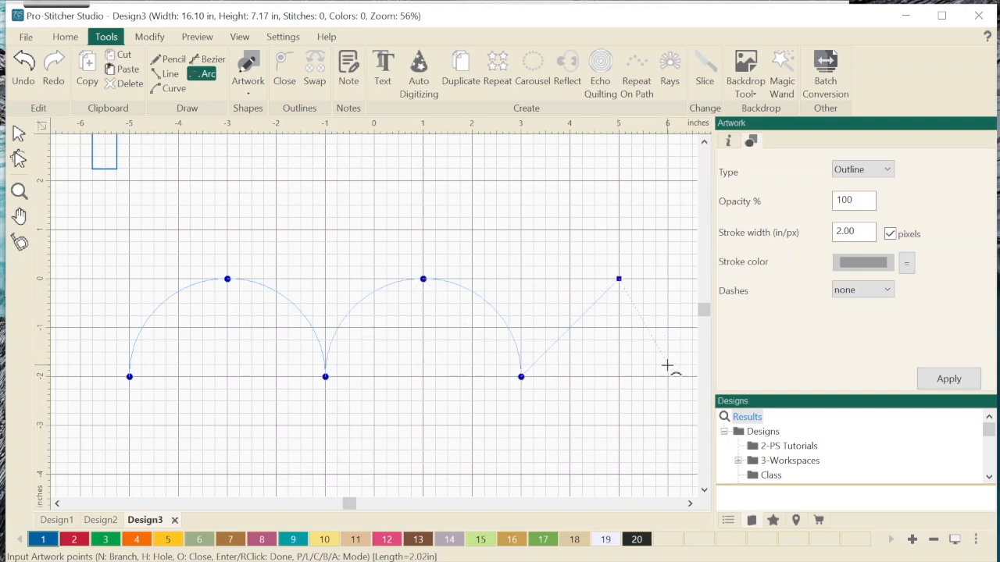
{"action": "scroll", "coordinate": [667, 366], "scroll_direction": "right", "scroll_amount": 1}
{"action": "left_click", "coordinate": [653, 376]}
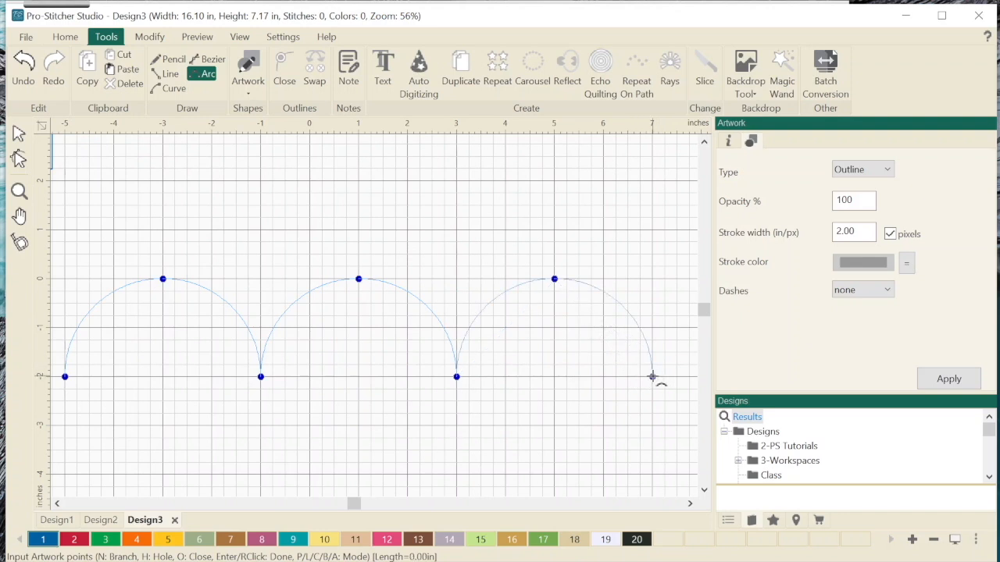
Step: Continue the arcs back beneath the three arches to the start point, completing a row of three 4 in circles
{"action": "scroll", "coordinate": [653, 376], "scroll_direction": "down", "scroll_amount": 1}
{"action": "left_click", "coordinate": [553, 438]}
{"action": "left_click", "coordinate": [457, 341]}
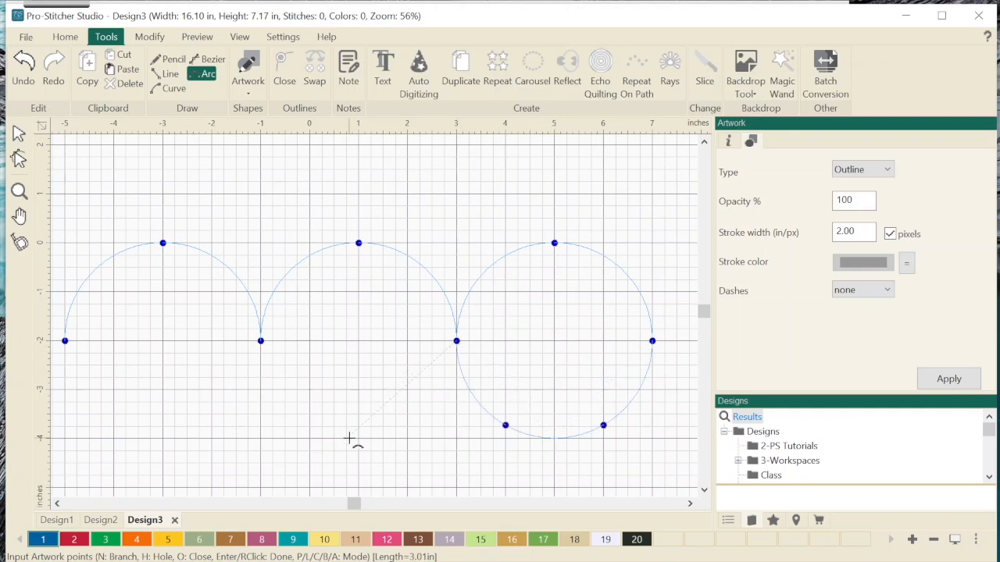
{"action": "left_click", "coordinate": [358, 437]}
{"action": "left_click", "coordinate": [261, 341]}
{"action": "left_click", "coordinate": [163, 438]}
{"action": "left_click", "coordinate": [65, 341]}
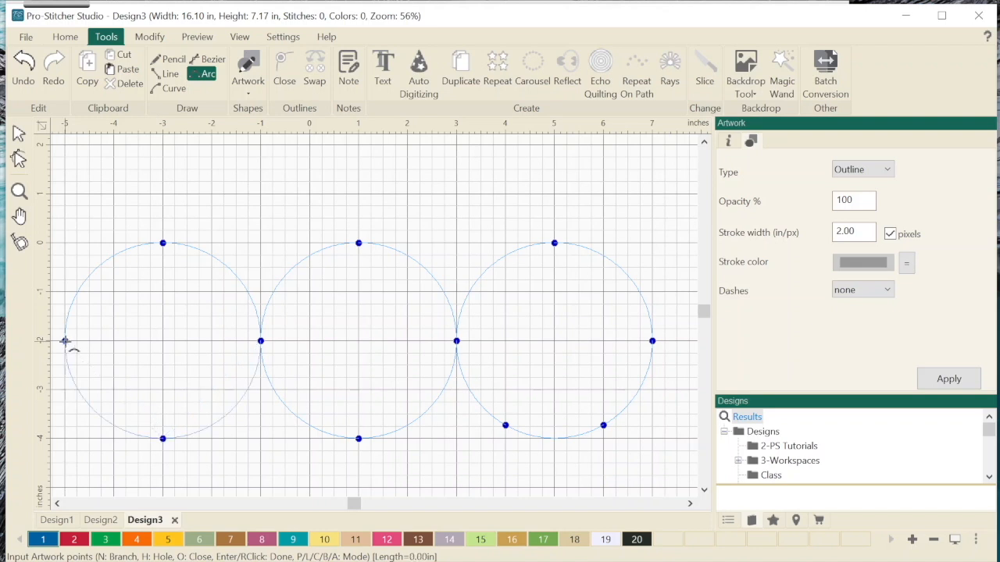
{"action": "right_click", "coordinate": [65, 341]}
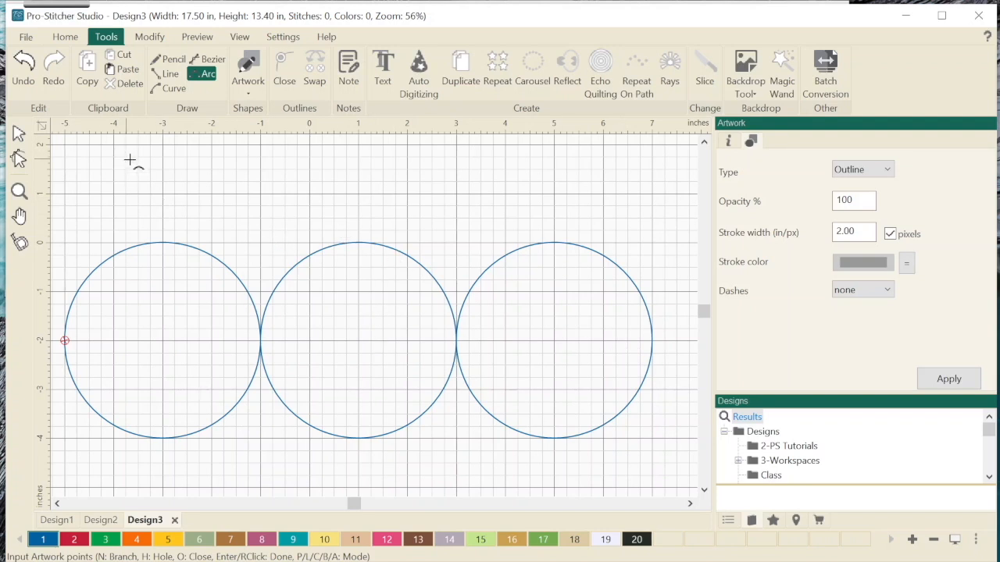
Step: Draw six small connected arches with the Arc tool above the large circles, each 1 in wide and 0.5 in high
{"action": "scroll", "coordinate": [224, 222], "scroll_direction": "up", "scroll_amount": 1}
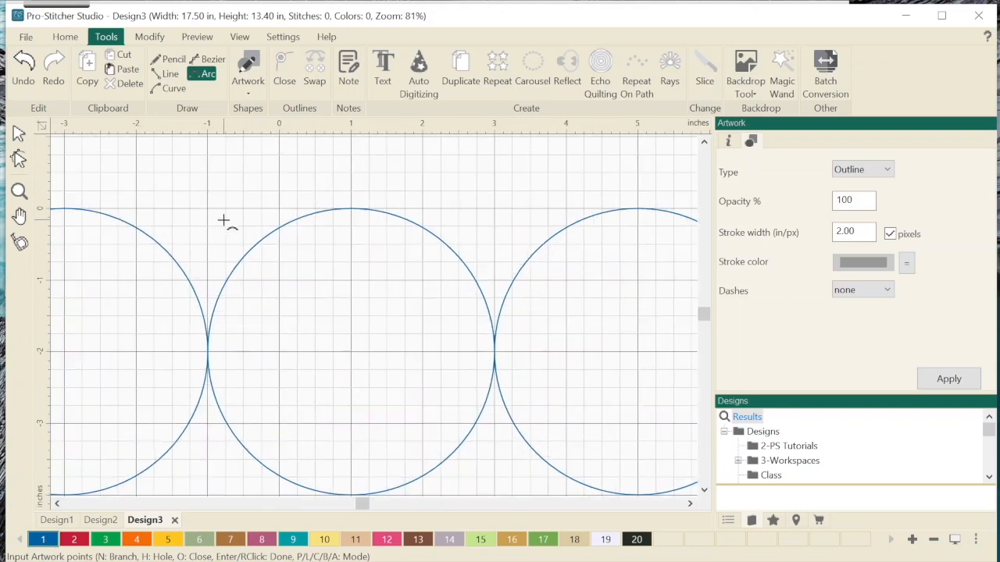
{"action": "left_click", "coordinate": [703, 142]}
{"action": "left_click", "coordinate": [703, 145]}
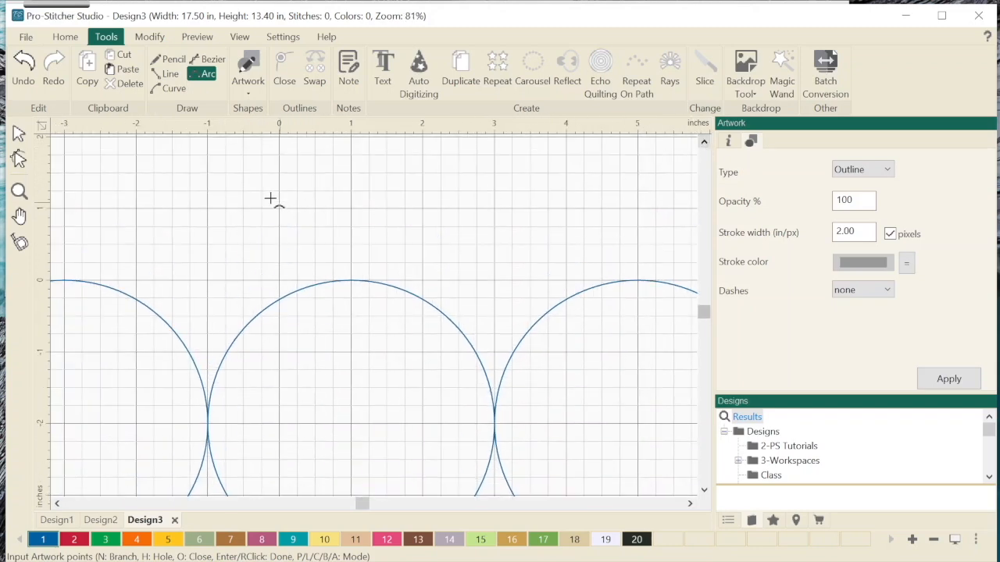
{"action": "left_click", "coordinate": [208, 246]}
{"action": "left_click", "coordinate": [243, 210]}
{"action": "left_click", "coordinate": [279, 245]}
{"action": "left_click", "coordinate": [315, 210]}
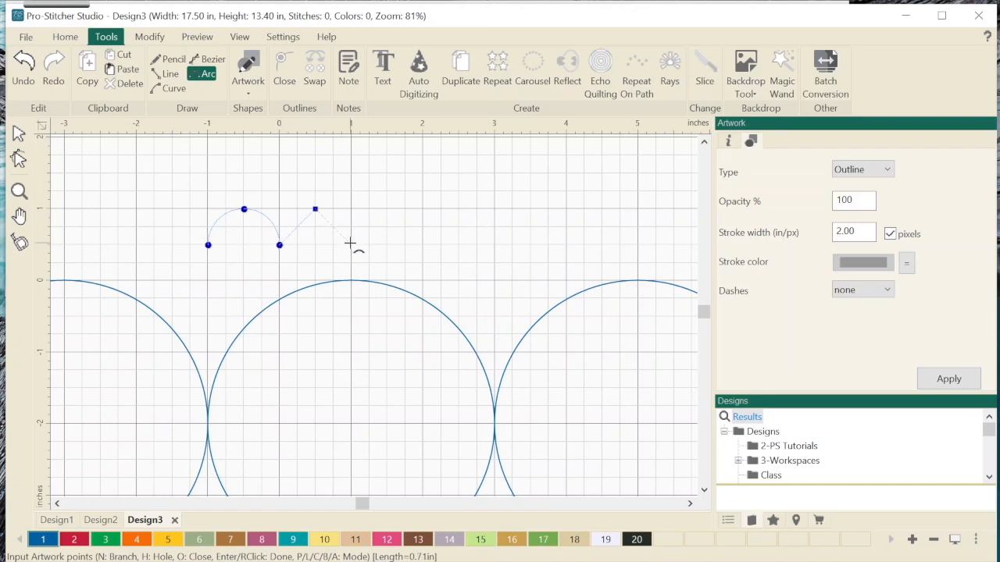
{"action": "left_click", "coordinate": [350, 246]}
{"action": "left_click", "coordinate": [386, 209]}
{"action": "left_click", "coordinate": [423, 245]}
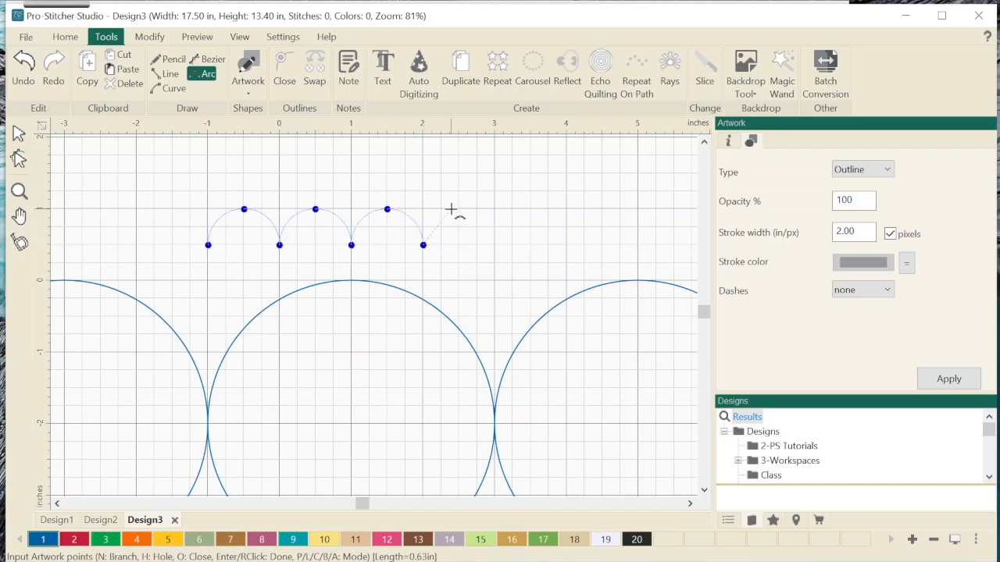
{"action": "left_click", "coordinate": [459, 209]}
{"action": "left_click", "coordinate": [493, 245]}
{"action": "left_click", "coordinate": [530, 210]}
{"action": "left_click", "coordinate": [566, 245]}
{"action": "left_click", "coordinate": [603, 209]}
{"action": "left_click", "coordinate": [638, 245]}
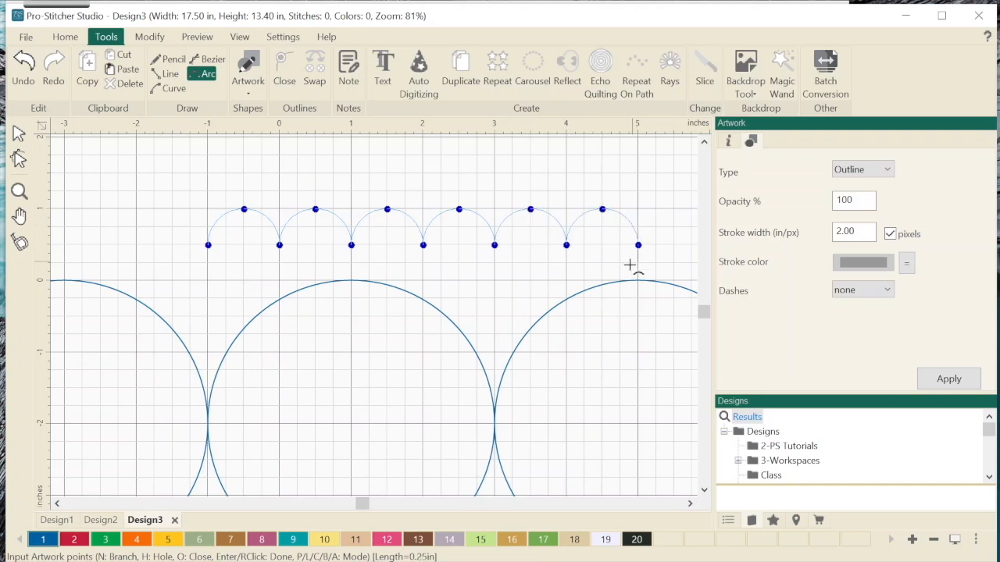
Step: Continue the arcs back beneath the small arches to the start point, completing a row of six 1 in circles
{"action": "left_click", "coordinate": [602, 281]}
{"action": "left_click", "coordinate": [566, 245]}
{"action": "left_click", "coordinate": [530, 280]}
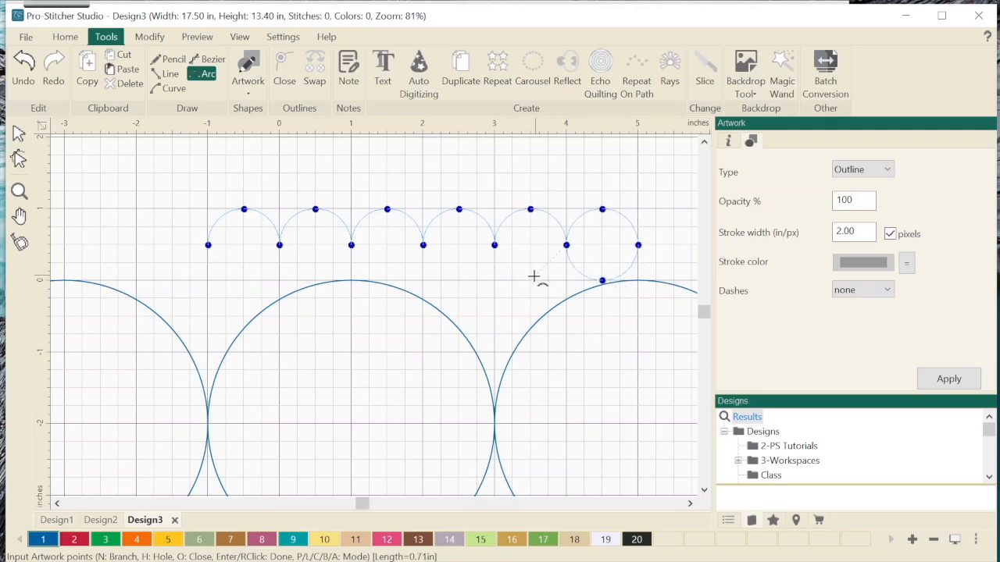
{"action": "left_click", "coordinate": [493, 245]}
{"action": "left_click", "coordinate": [458, 280]}
{"action": "left_click", "coordinate": [423, 245]}
{"action": "left_click", "coordinate": [387, 280]}
{"action": "left_click", "coordinate": [350, 246]}
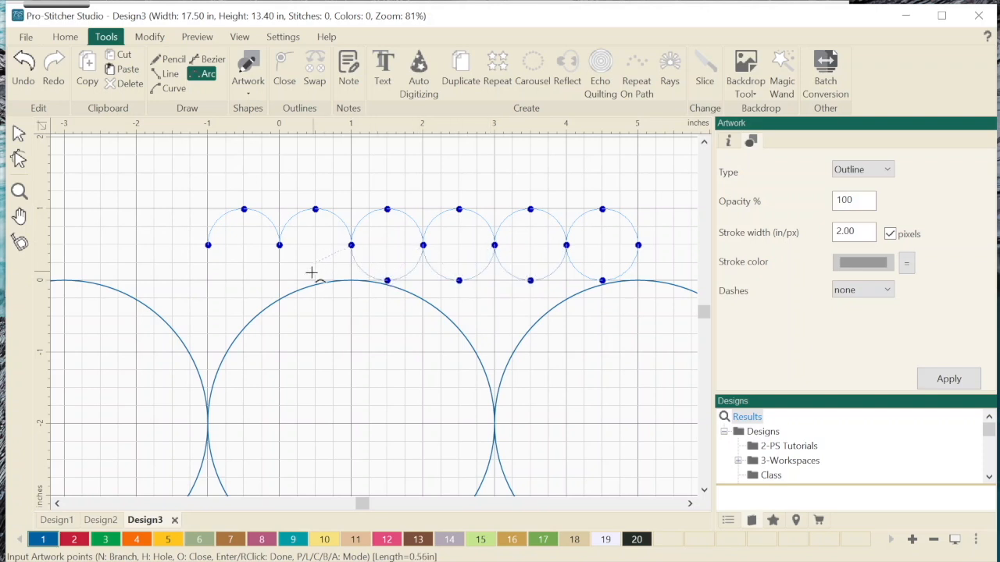
{"action": "left_click", "coordinate": [315, 280]}
{"action": "left_click", "coordinate": [279, 245]}
{"action": "left_click", "coordinate": [243, 281]}
{"action": "left_click", "coordinate": [208, 245]}
{"action": "right_click", "coordinate": [208, 245]}
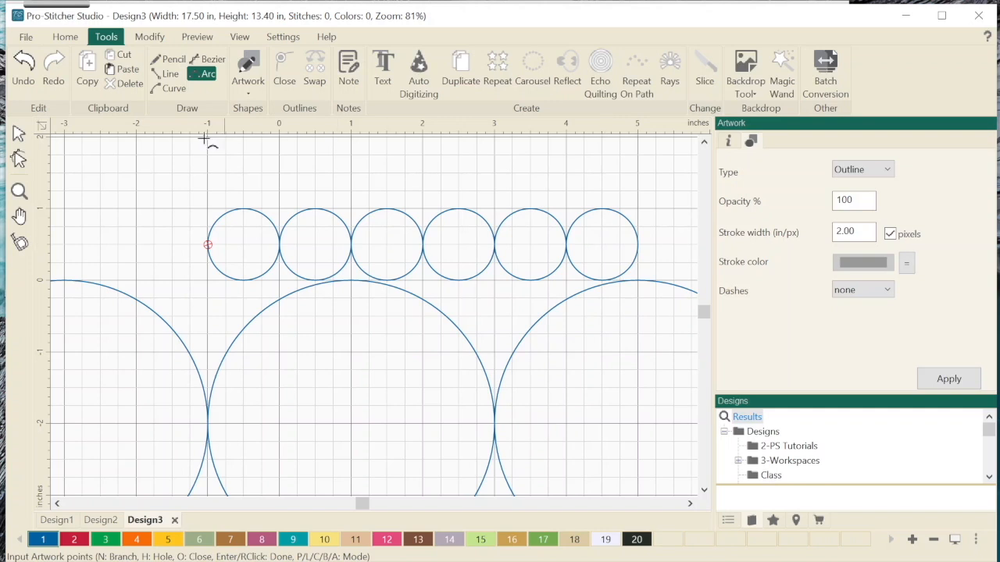
Step: Select the row of six small circles and rotate it by 45 degrees
{"action": "left_click", "coordinate": [18, 133]}
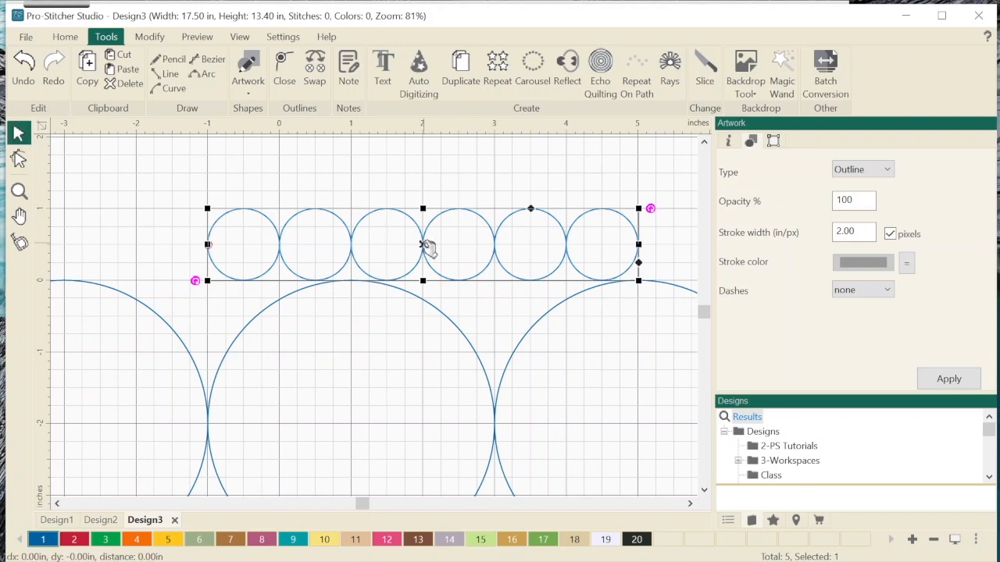
{"action": "left_click", "coordinate": [772, 141]}
{"action": "double_click", "coordinate": [803, 316]}
{"action": "type", "text": "45"}
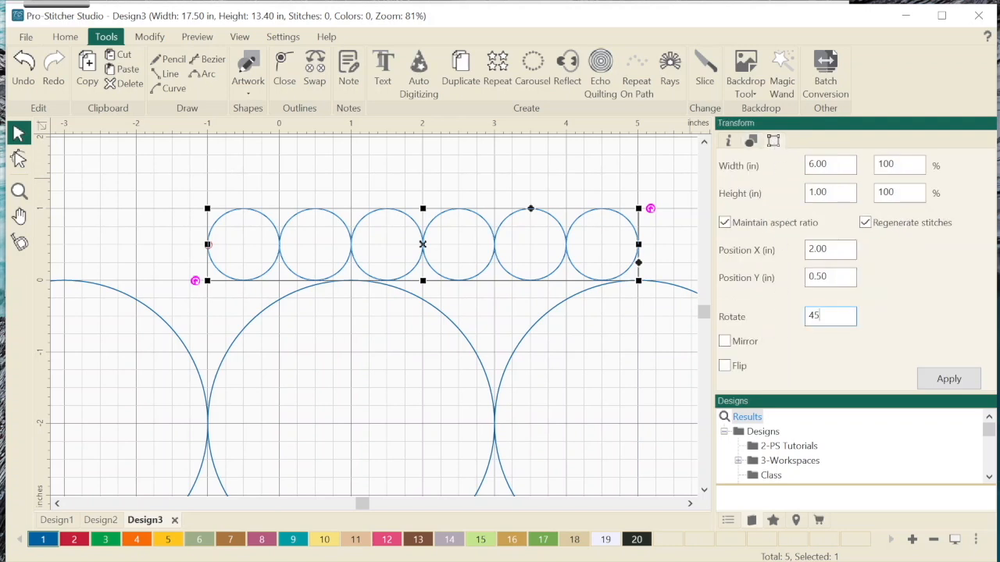
{"action": "left_click", "coordinate": [942, 381]}
Step: Move the slanted chain of small circles clear of the large circles, to about X 8.73 in and Y 2.48 in
{"action": "scroll", "coordinate": [487, 241], "scroll_direction": "down", "scroll_amount": 2}
{"action": "left_click_drag", "start_coordinate": [412, 270], "coordinate": [577, 244]}
{"action": "scroll", "coordinate": [450, 256], "scroll_direction": "down", "scroll_amount": 1}
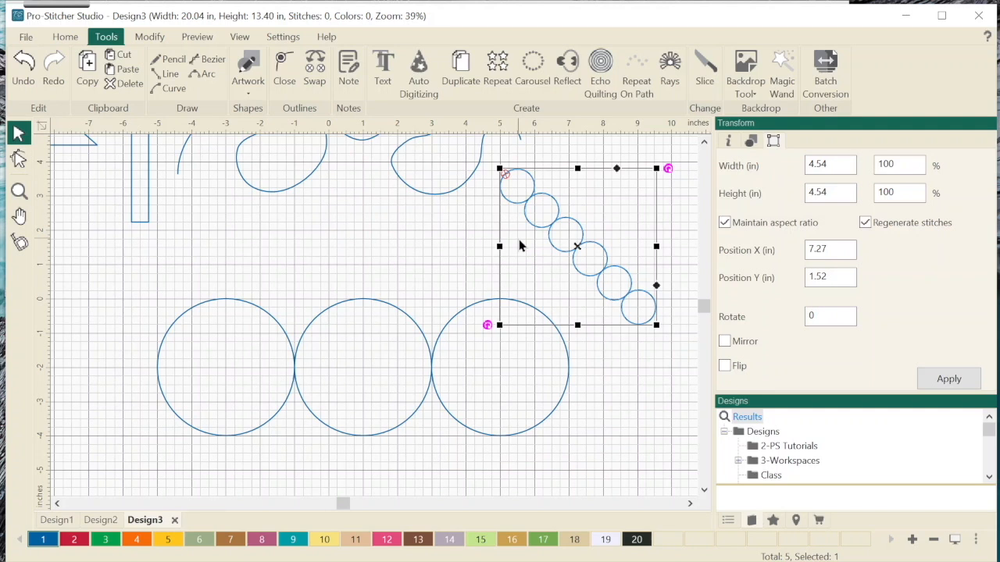
{"action": "left_click_drag", "start_coordinate": [575, 245], "coordinate": [625, 220]}
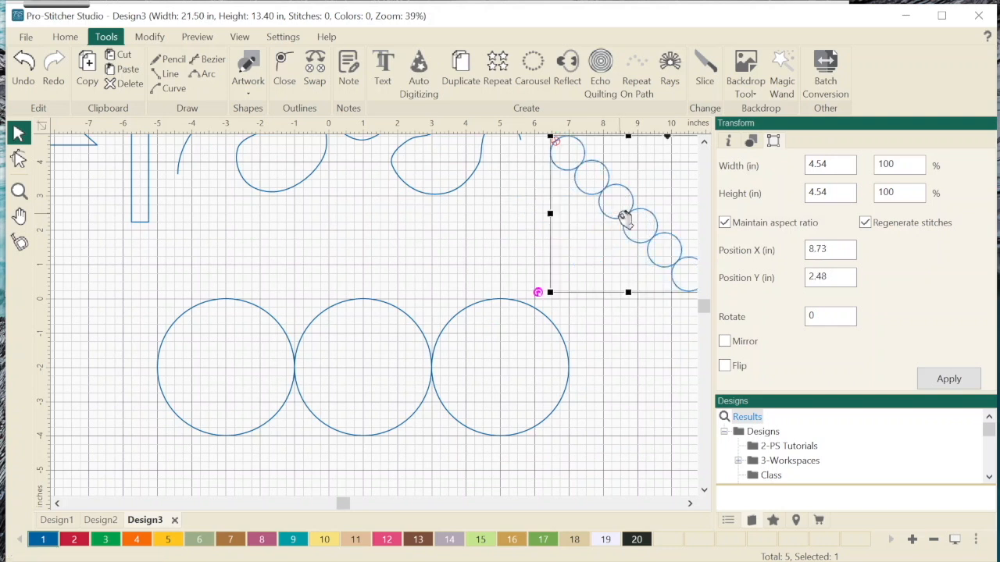
Step: Select the row of three large circles, shift it toward the canvas centre, and delete it
{"action": "left_click", "coordinate": [411, 314]}
{"action": "left_click_drag", "start_coordinate": [366, 369], "coordinate": [392, 309]}
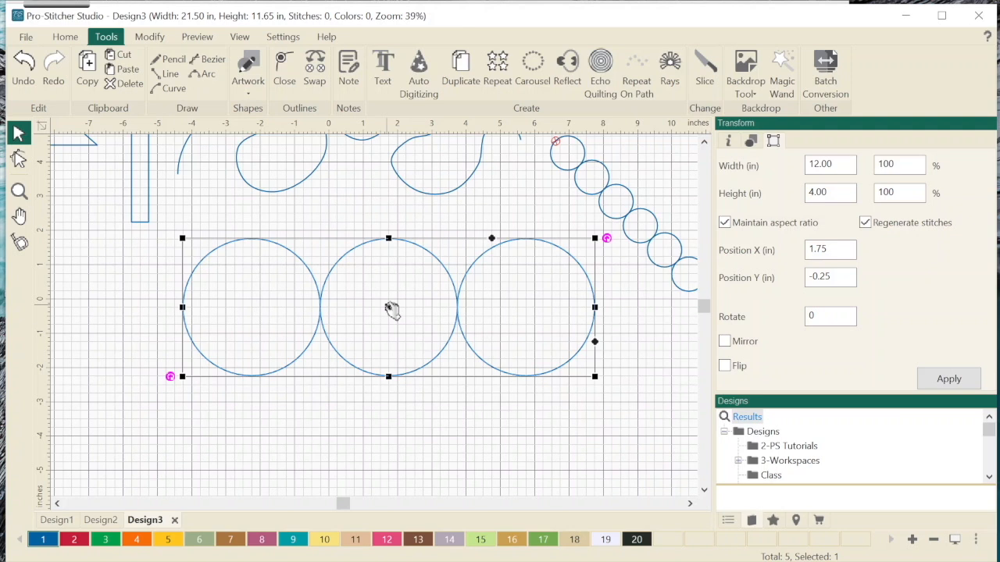
{"action": "key", "text": "Delete"}
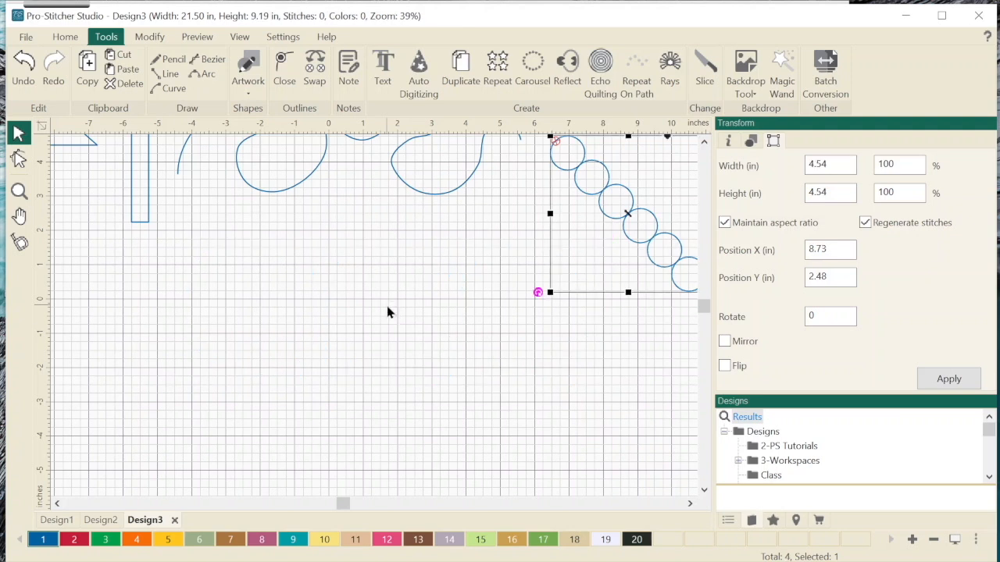
Step: Start a Bezier outline in the empty lower area with straight segments through six corner points from about (-7, -4) to (-5.75, -4) in
{"action": "scroll", "coordinate": [413, 316], "scroll_direction": "down", "scroll_amount": 2}
{"action": "scroll", "coordinate": [373, 285], "scroll_direction": "up", "scroll_amount": 1}
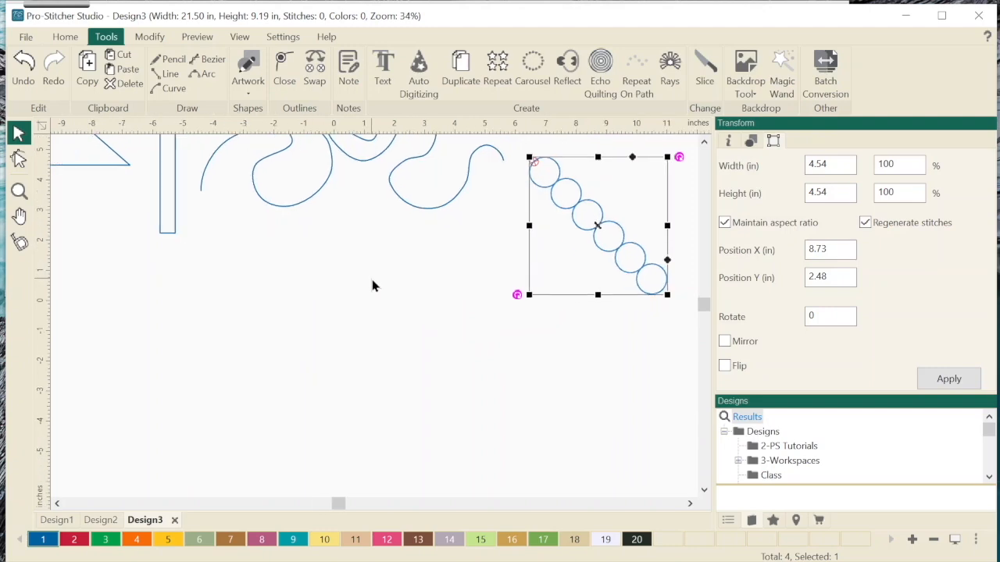
{"action": "scroll", "coordinate": [335, 175], "scroll_direction": "up", "scroll_amount": 2}
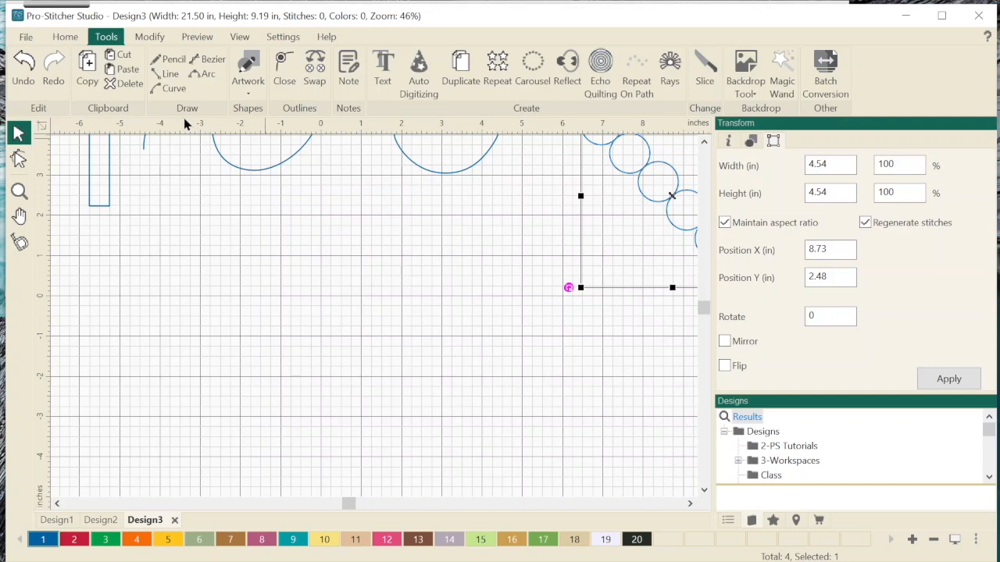
{"action": "left_click", "coordinate": [210, 62]}
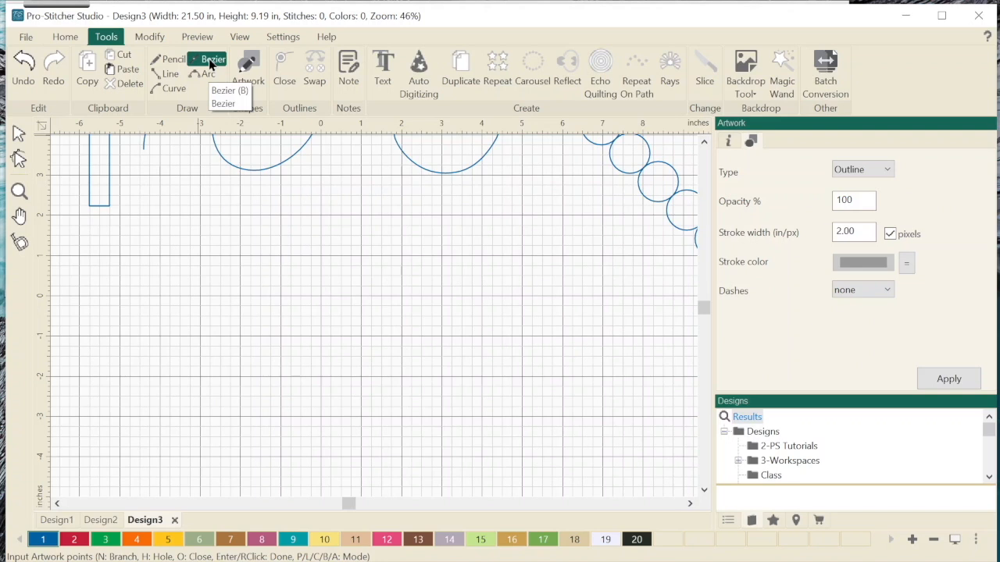
{"action": "key", "text": "Left"}
{"action": "key", "text": "Down"}
{"action": "key", "text": "Down"}
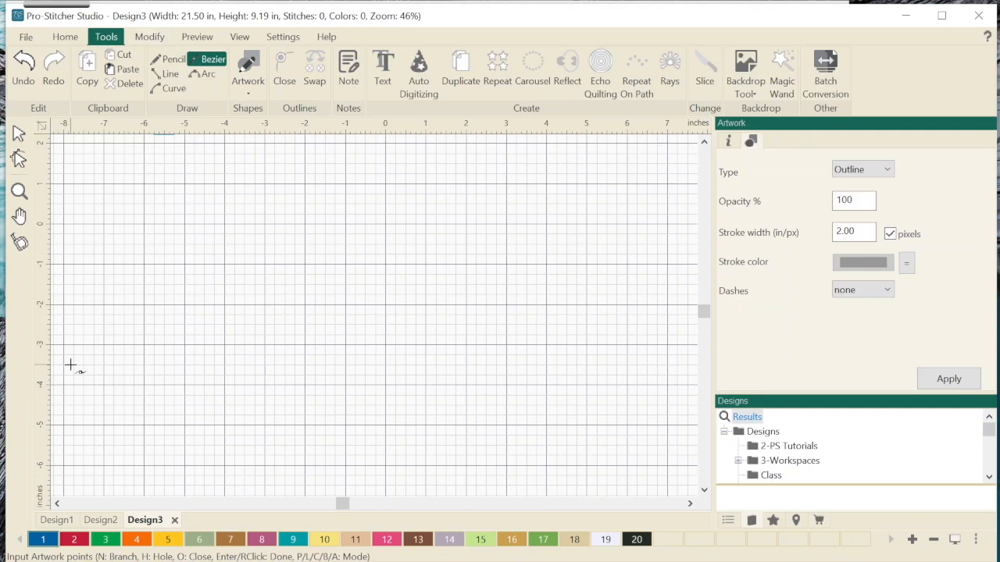
{"action": "left_click", "coordinate": [102, 384]}
{"action": "left_click", "coordinate": [185, 264]}
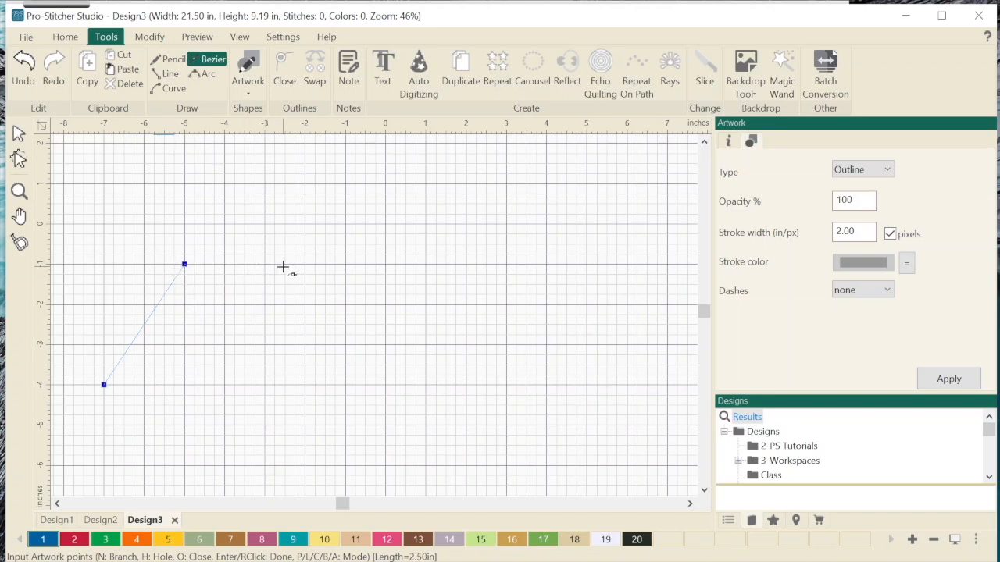
{"action": "left_click", "coordinate": [265, 306]}
{"action": "left_click", "coordinate": [204, 305]}
{"action": "left_click", "coordinate": [154, 384]}
Step: Continue the Bezier outline with smooth points and pulled-out handles to form flowing curves, ending it near X -1 in and Y -1.5 in
{"action": "left_click_drag", "start_coordinate": [245, 384], "coordinate": [289, 353]}
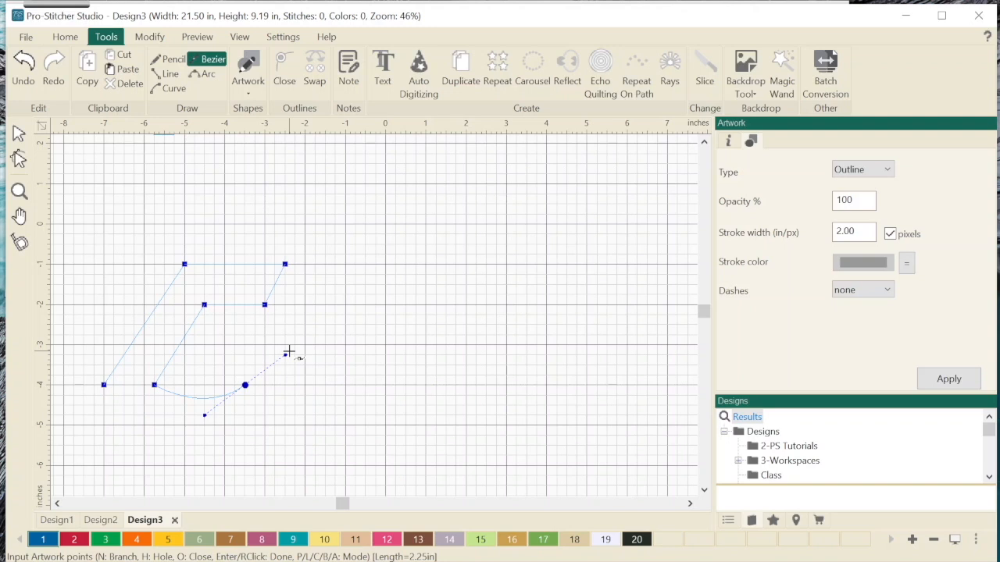
{"action": "left_click_drag", "start_coordinate": [288, 353], "coordinate": [205, 480]}
{"action": "left_click_drag", "start_coordinate": [364, 466], "coordinate": [371, 556]}
{"action": "left_click_drag", "start_coordinate": [506, 356], "coordinate": [125, 342]}
{"action": "left_click_drag", "start_coordinate": [345, 285], "coordinate": [110, 327]}
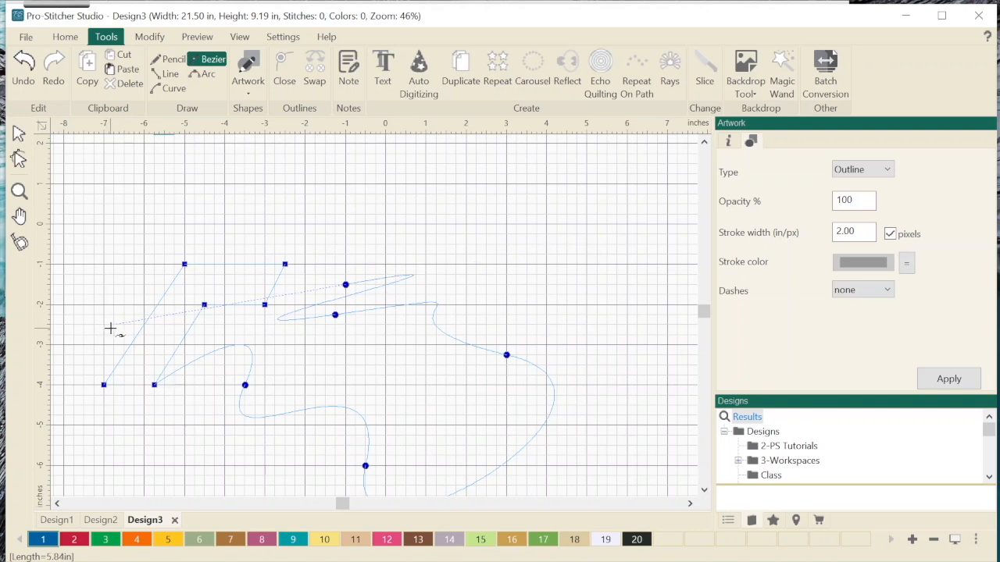
{"action": "right_click", "coordinate": [395, 214]}
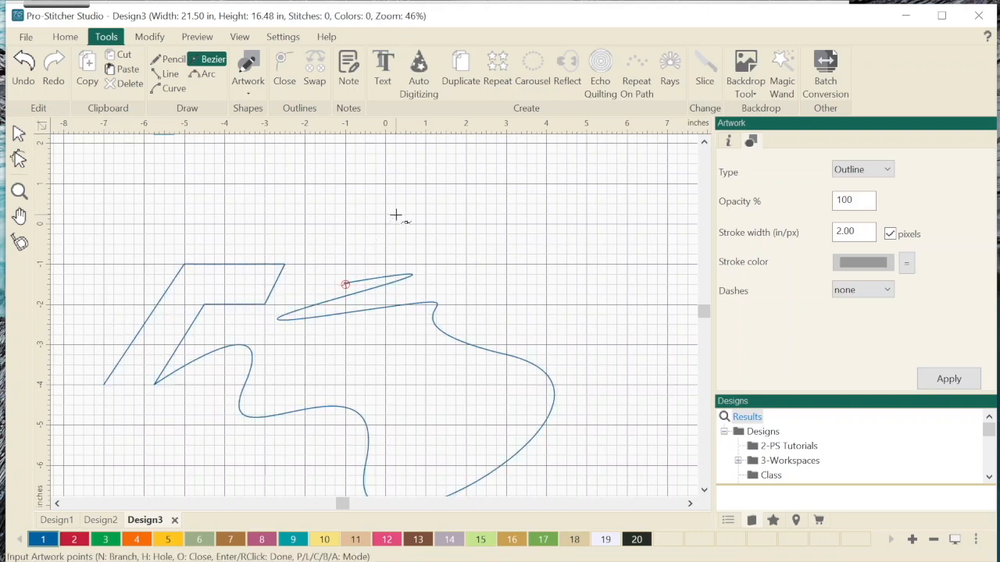
Step: Move the finished Bezier outline below the looping curve, centred at about X 1.1 in and Y -1.8 in, and deselect it
{"action": "scroll", "coordinate": [400, 220], "scroll_direction": "down", "scroll_amount": 1}
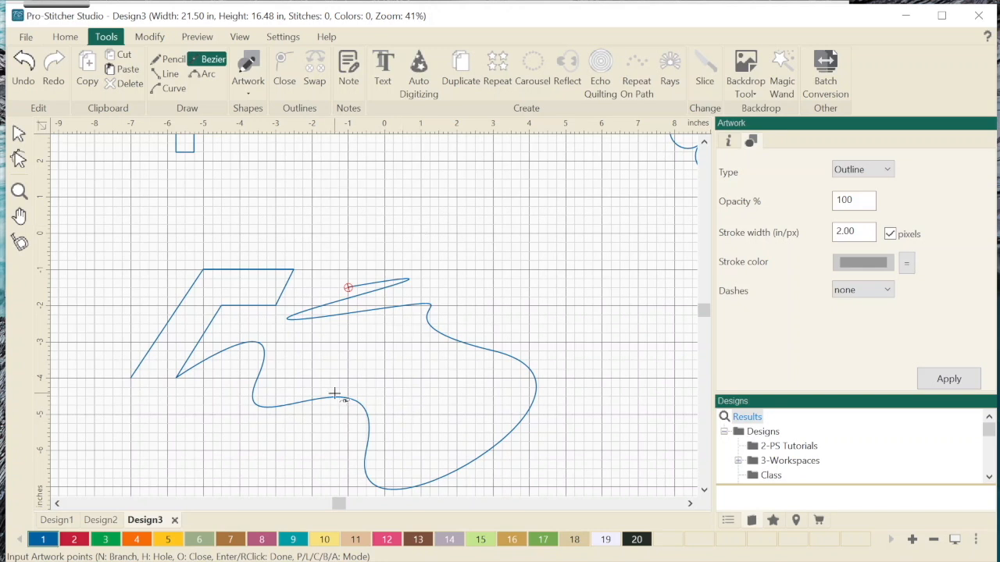
{"action": "left_click", "coordinate": [19, 135]}
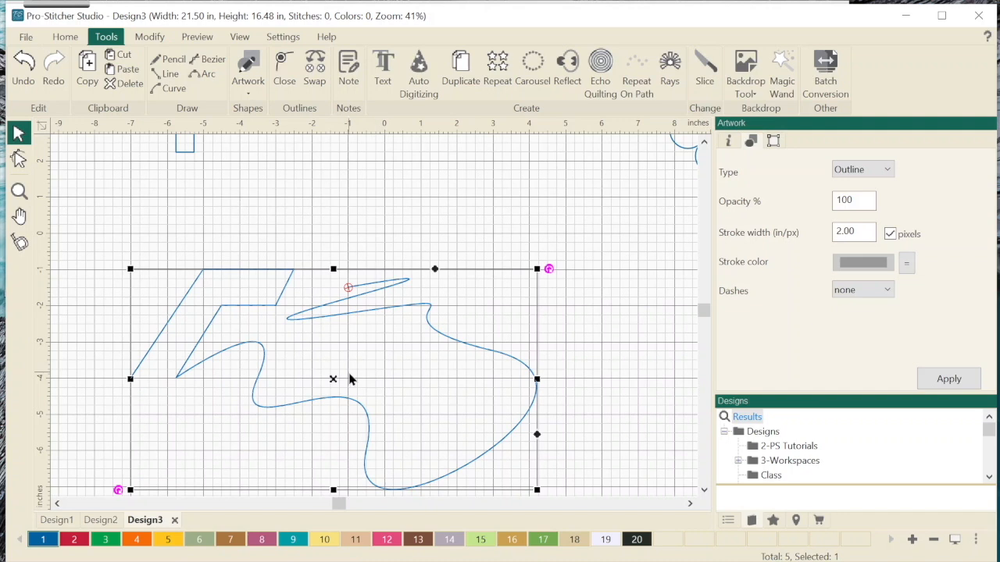
{"action": "left_click_drag", "start_coordinate": [337, 379], "coordinate": [430, 300]}
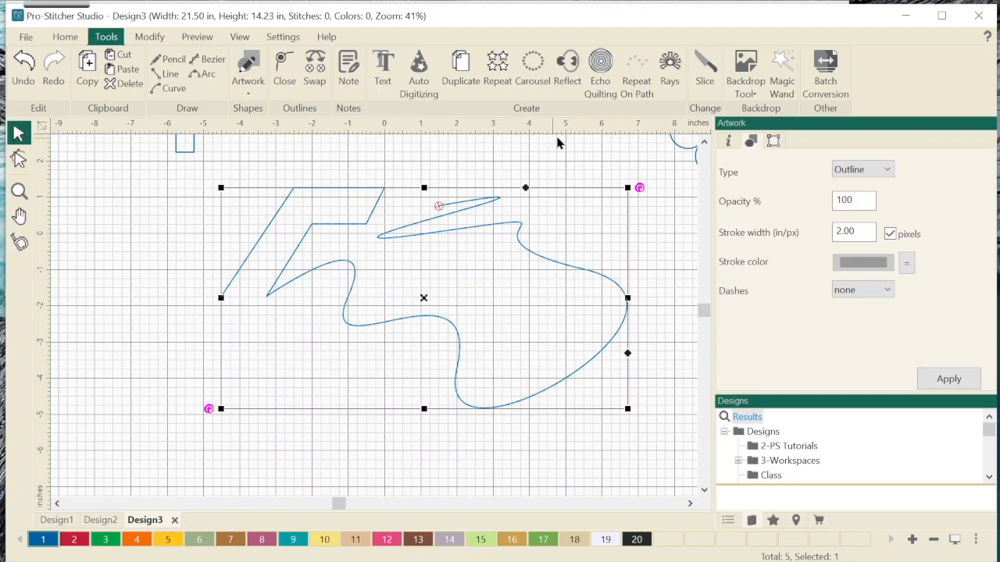
{"action": "scroll", "coordinate": [531, 156], "scroll_direction": "down", "scroll_amount": 2}
{"action": "scroll", "coordinate": [418, 220], "scroll_direction": "down", "scroll_amount": 2}
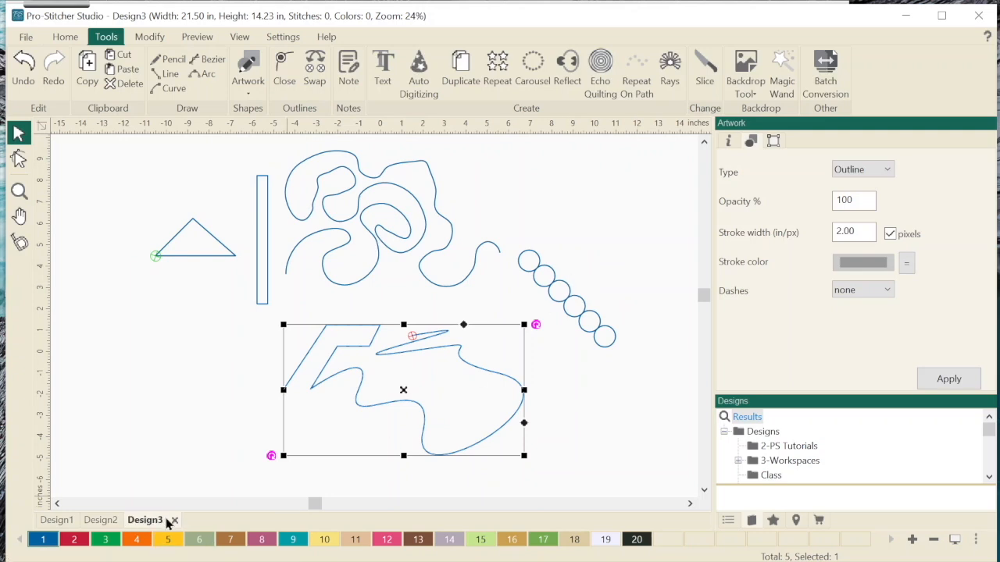
{"action": "left_click", "coordinate": [166, 378]}
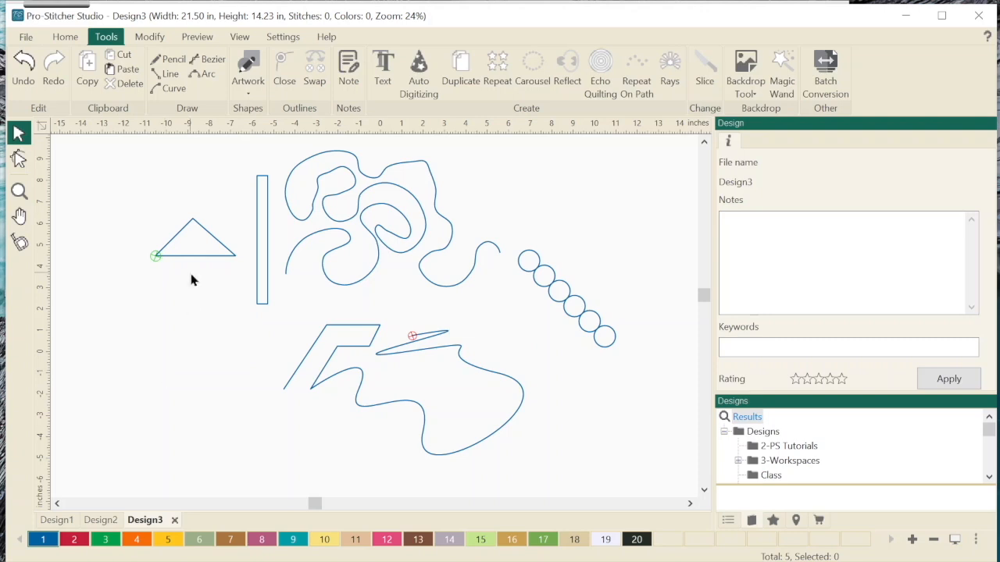
Step: Start saving the design and set the save location to the My Designer folder inside Designs on the C: drive
{"action": "left_click", "coordinate": [27, 37]}
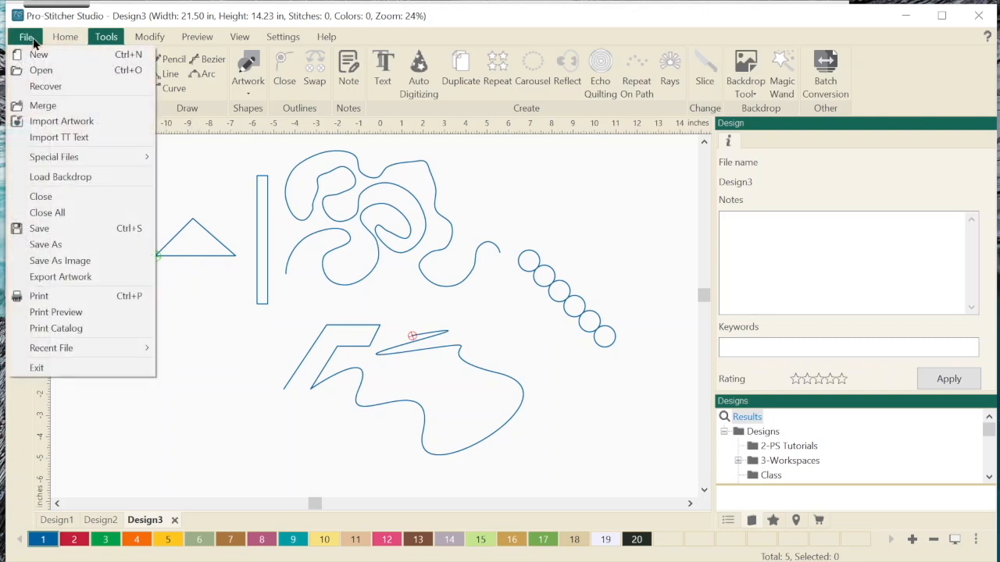
{"action": "left_click", "coordinate": [52, 227]}
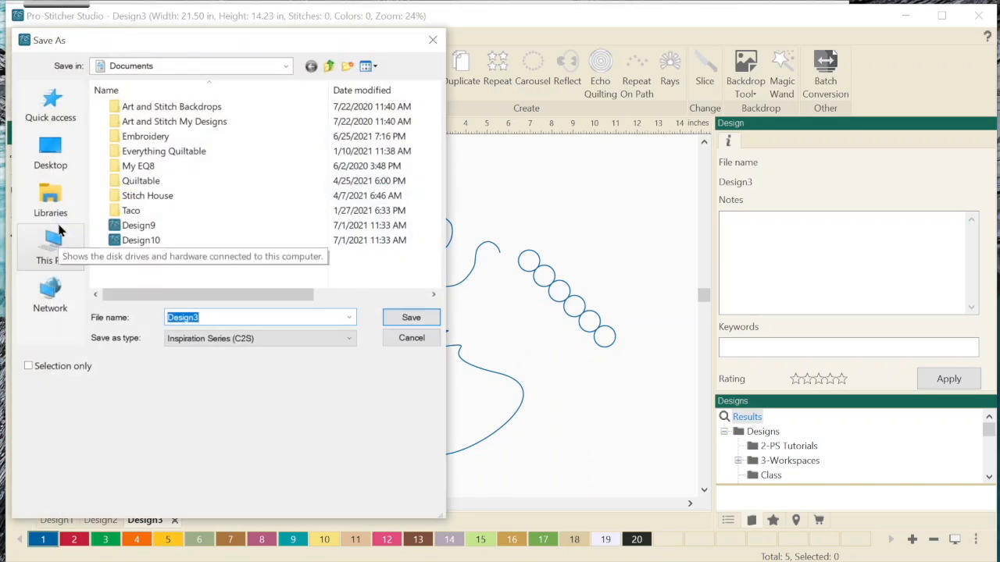
{"action": "left_click_drag", "start_coordinate": [254, 39], "coordinate": [381, 44]}
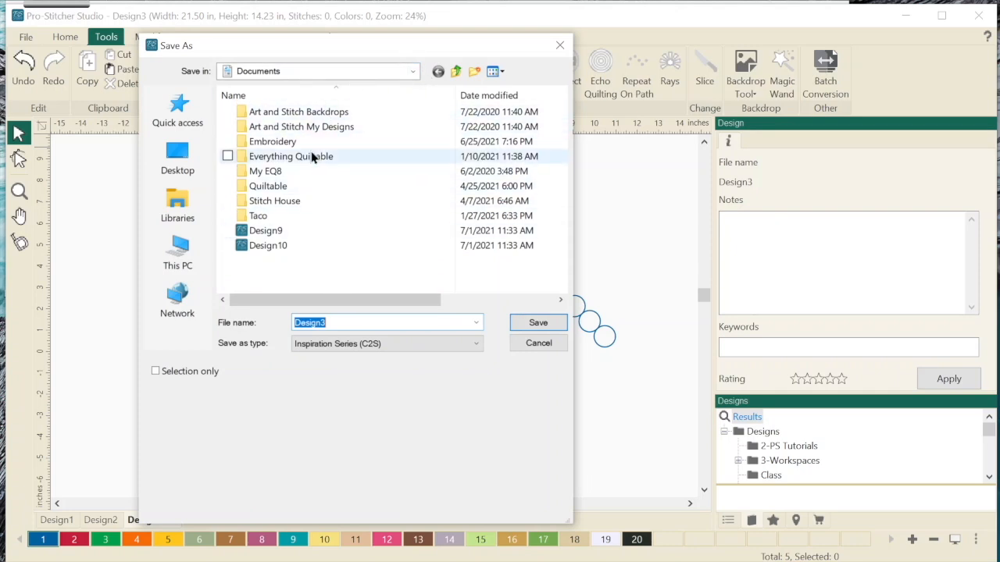
{"action": "left_click", "coordinate": [413, 71]}
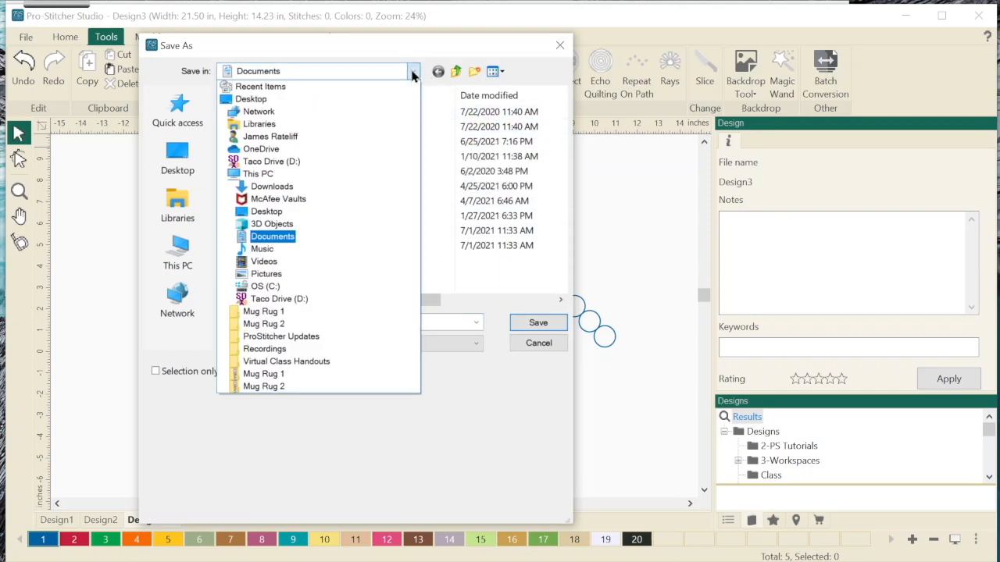
{"action": "left_click", "coordinate": [269, 288]}
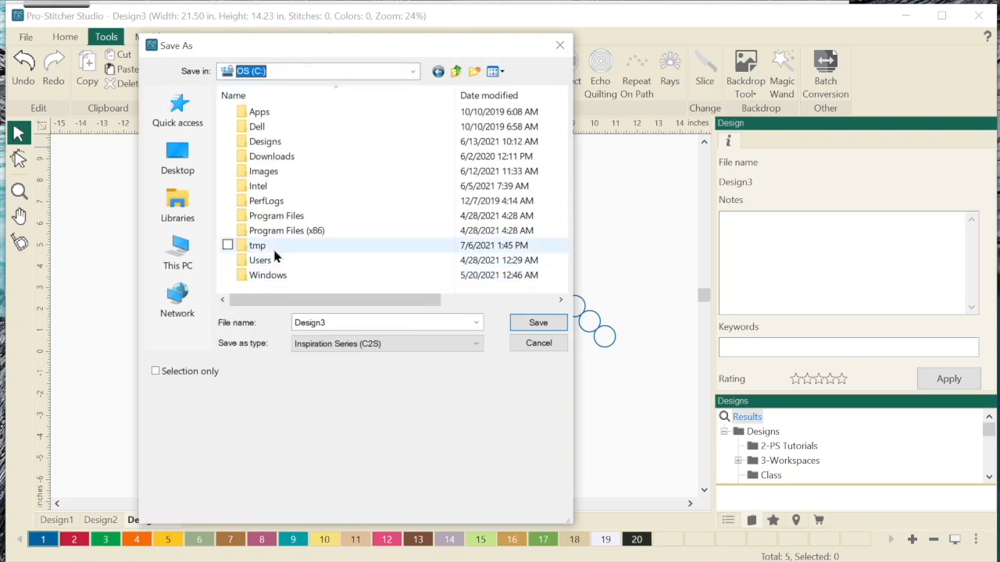
{"action": "double_click", "coordinate": [327, 149]}
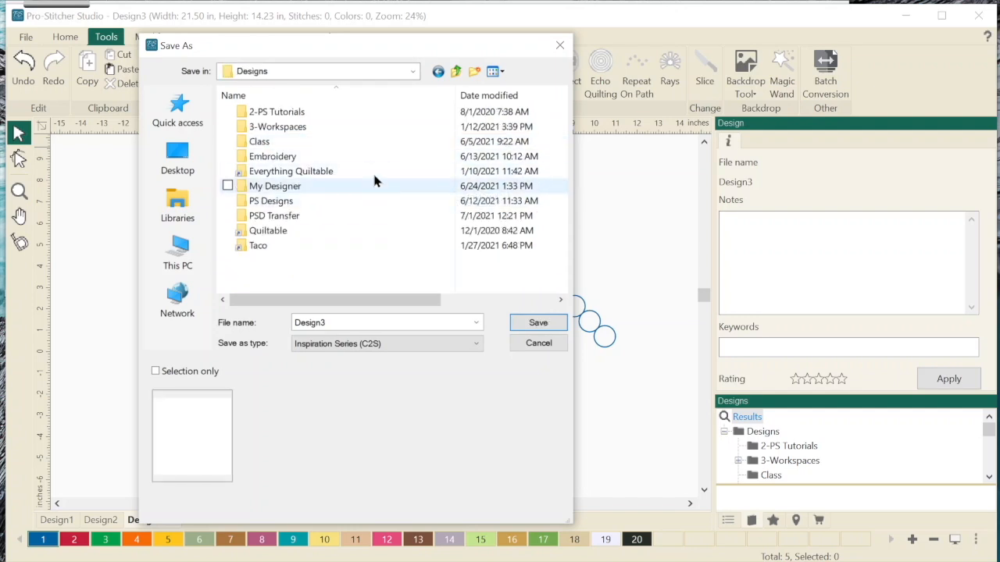
{"action": "left_click", "coordinate": [319, 191]}
{"action": "double_click", "coordinate": [320, 191]}
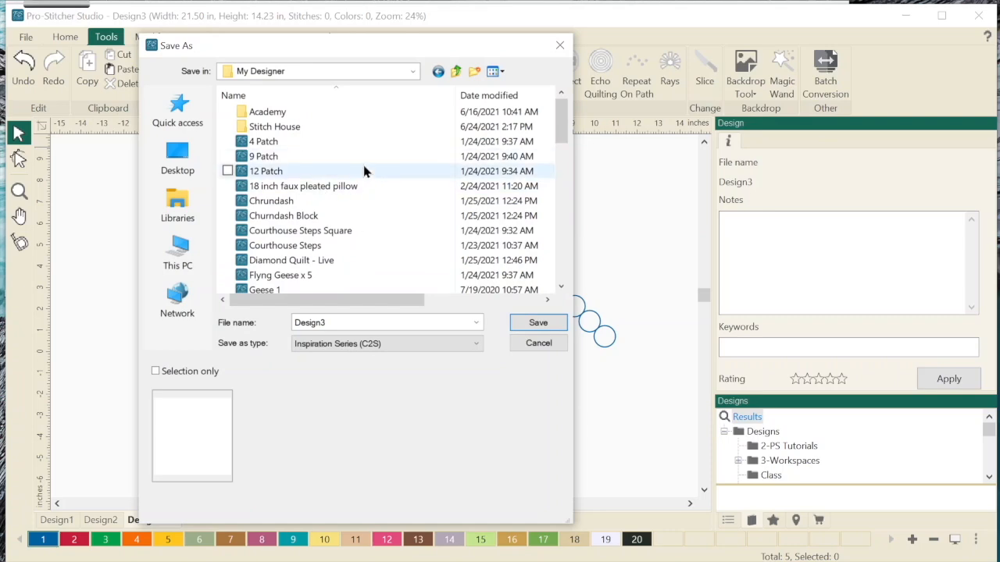
{"action": "scroll", "coordinate": [355, 174], "scroll_direction": "down", "scroll_amount": 12}
{"action": "scroll", "coordinate": [337, 179], "scroll_direction": "down", "scroll_amount": 1}
{"action": "scroll", "coordinate": [335, 185], "scroll_direction": "up", "scroll_amount": 13}
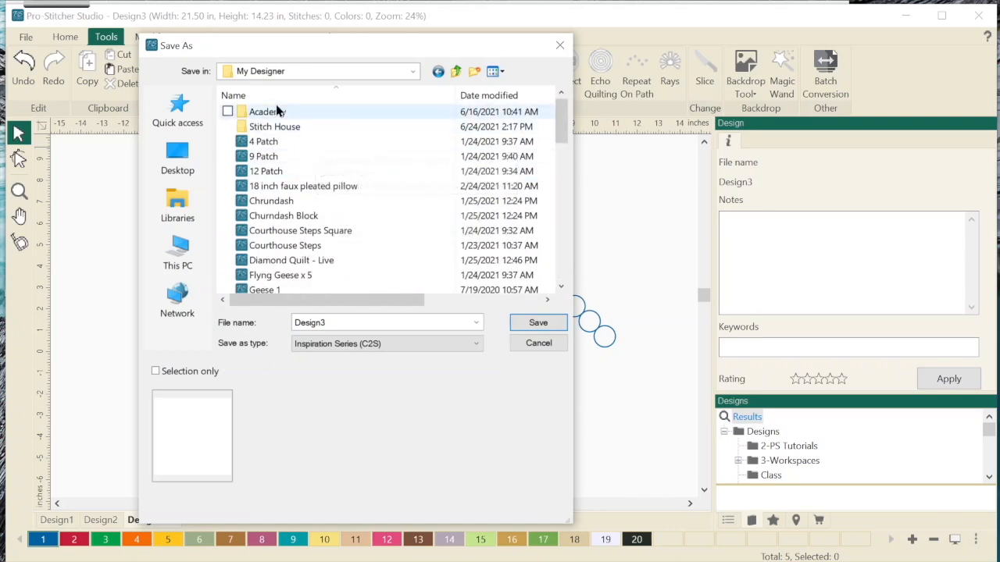
Step: Create a folder named ASF Videos inside My Designer and open it as the save location
{"action": "left_click", "coordinate": [475, 72]}
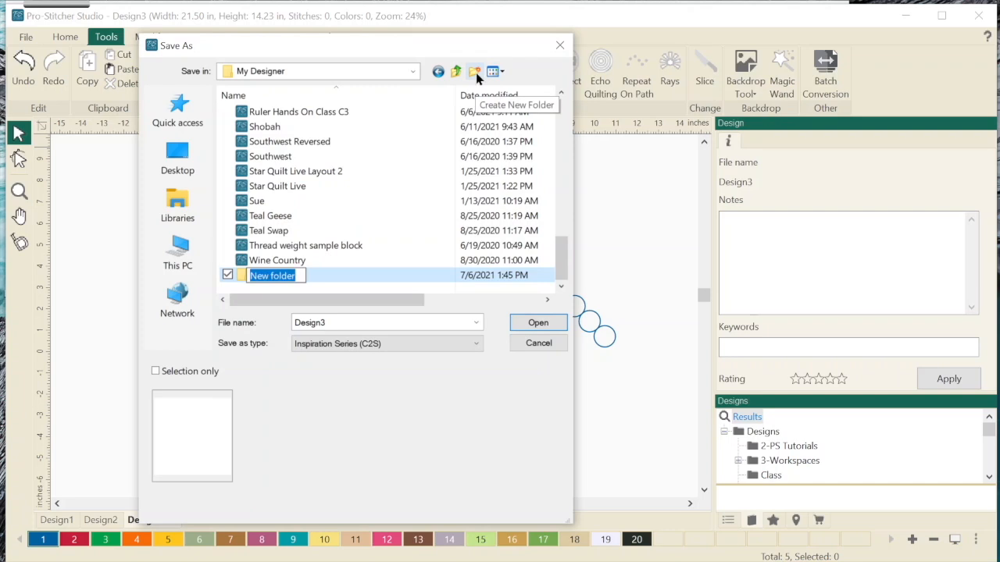
{"action": "type", "text": "ASF"}
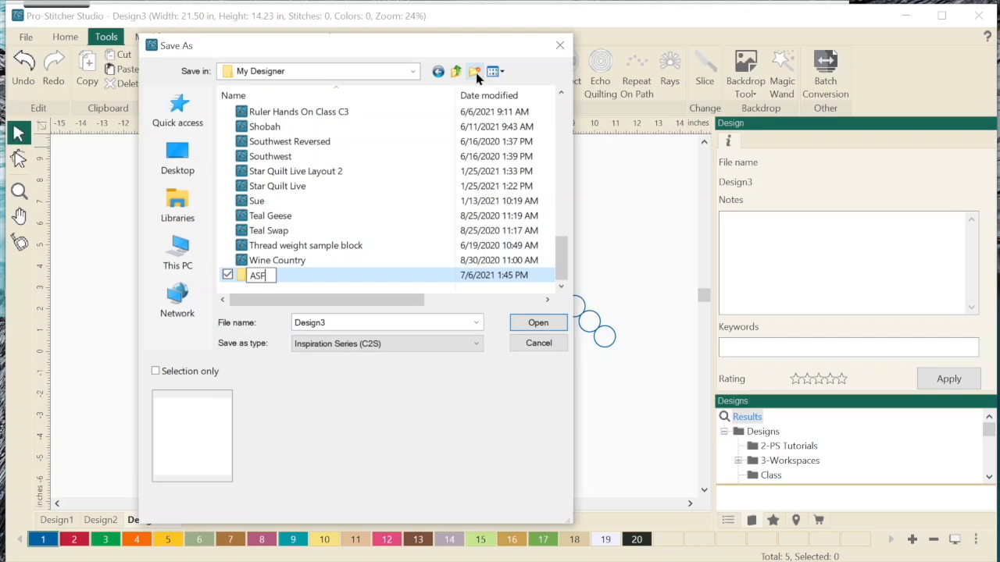
{"action": "type", "text": " Videos"}
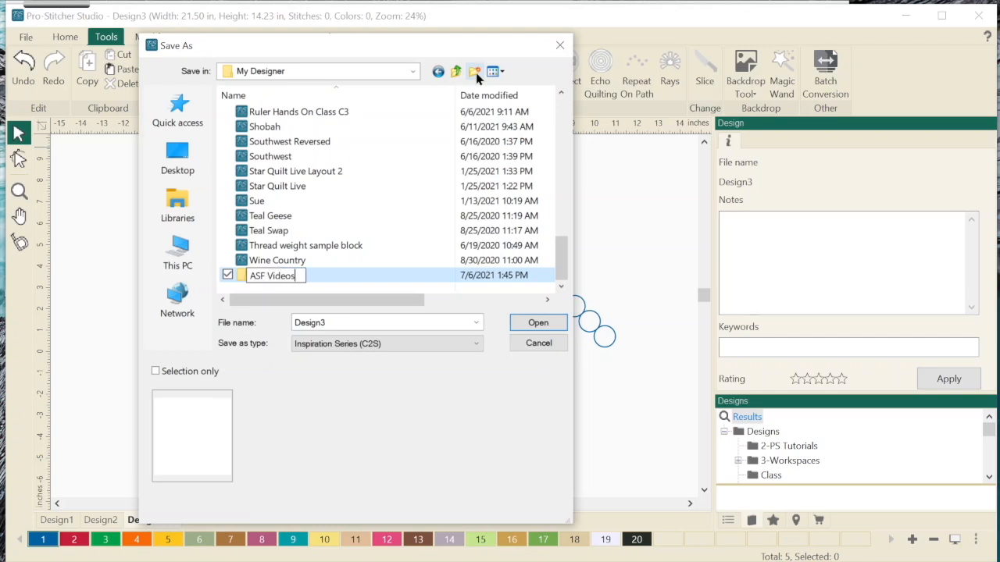
{"action": "left_click", "coordinate": [334, 283]}
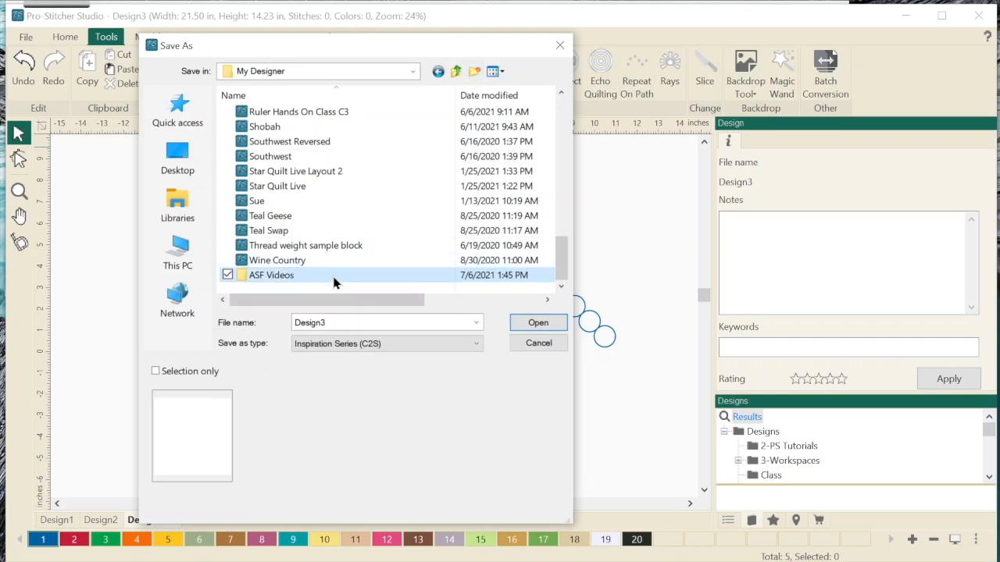
{"action": "double_click", "coordinate": [282, 278]}
Step: Save the design under the file name Draw Tools Video and dismiss the SupportAssist notification
{"action": "double_click", "coordinate": [344, 322]}
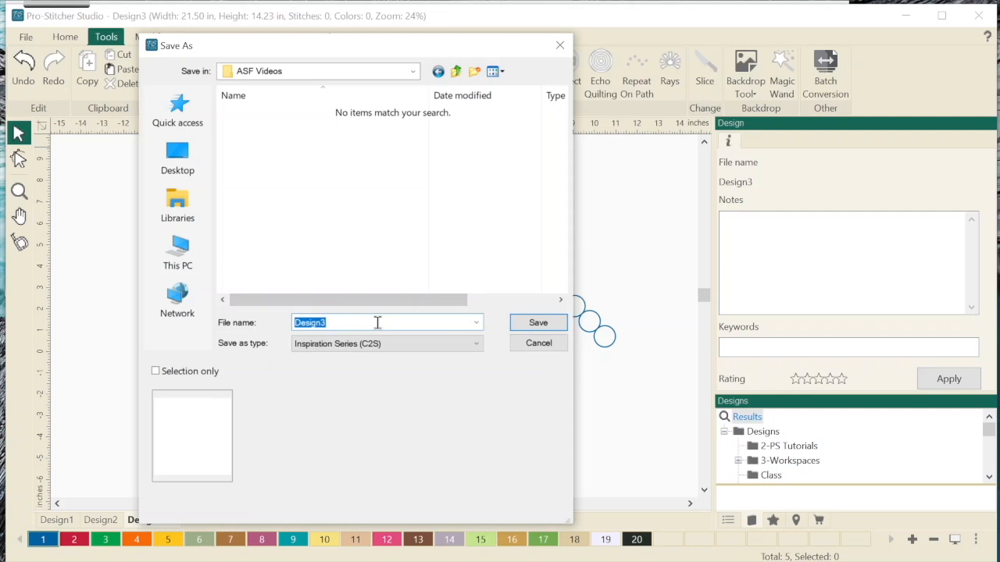
{"action": "type", "text": "Draw Tools Video"}
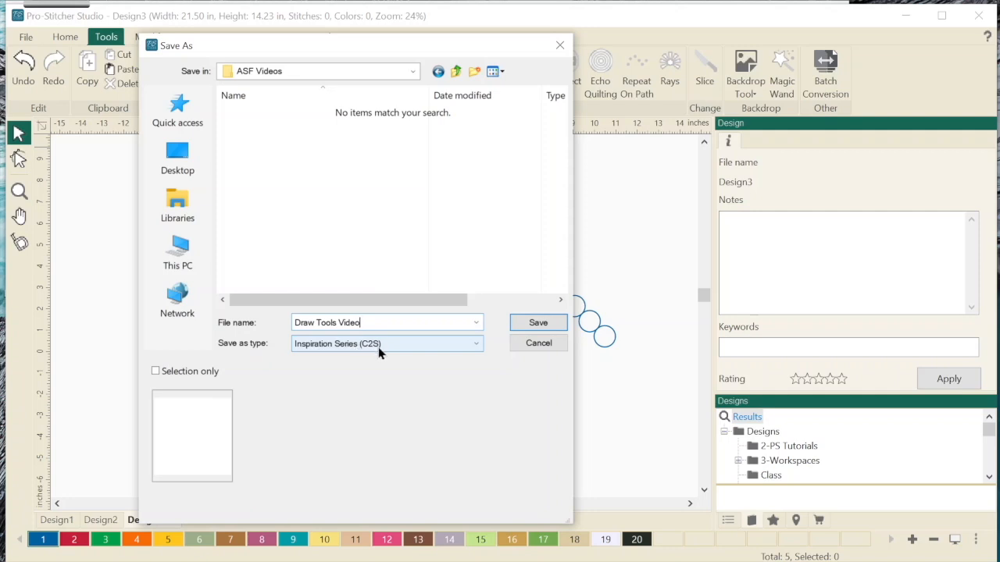
{"action": "left_click", "coordinate": [539, 323]}
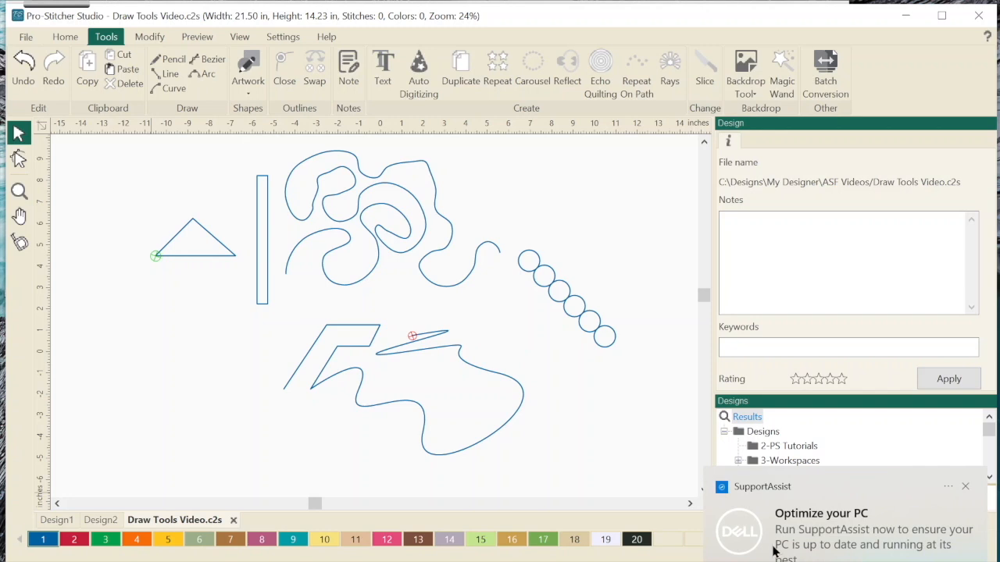
{"action": "left_click", "coordinate": [965, 486]}
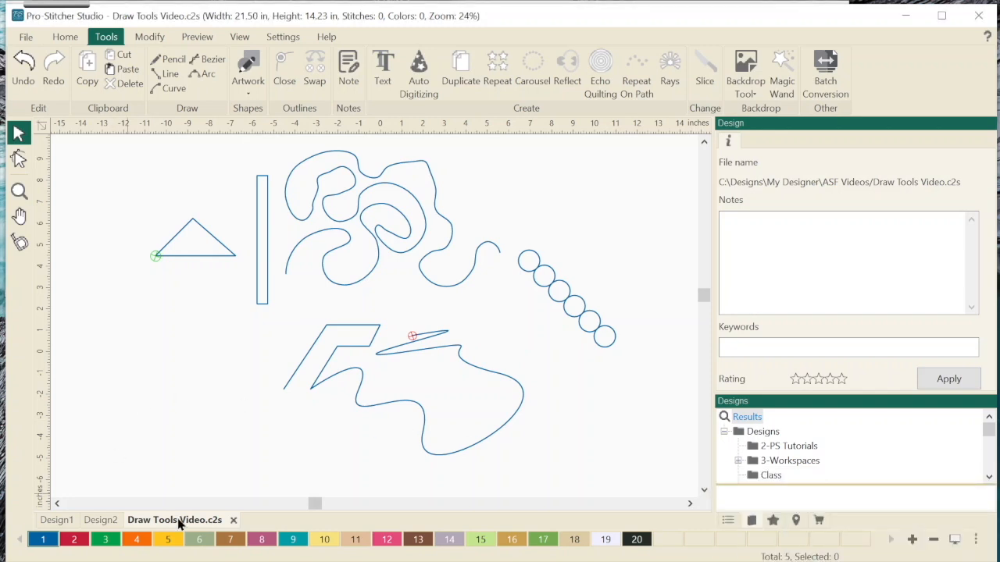
Step: Select the outlines one after another, and move the large looping curve over the triangle, to about X -12.1 in and Y 8.7 in
{"action": "left_click", "coordinate": [209, 255]}
{"action": "left_click", "coordinate": [266, 238]}
{"action": "left_click", "coordinate": [415, 286]}
{"action": "left_click", "coordinate": [580, 313]}
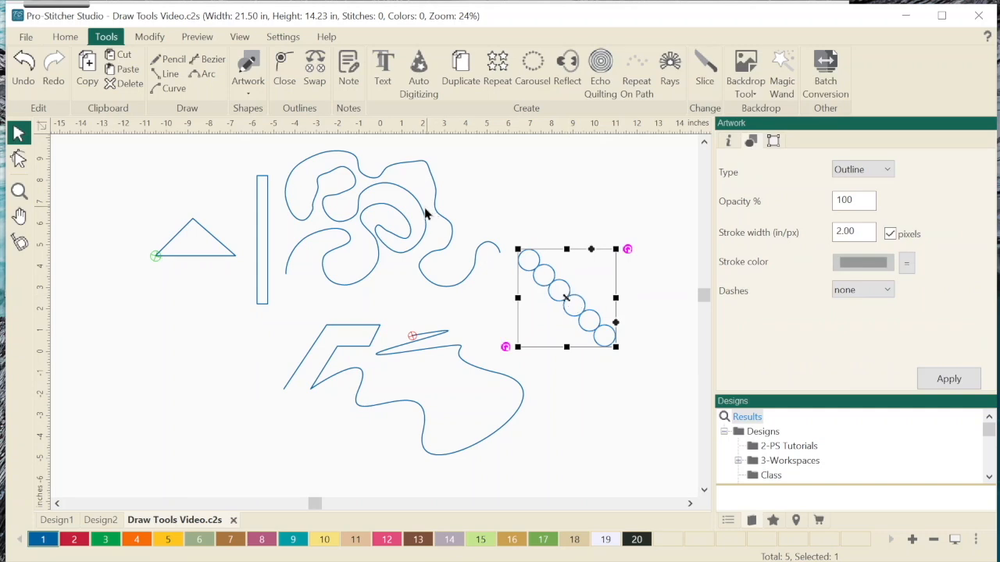
{"action": "left_click", "coordinate": [392, 217]}
{"action": "left_click_drag", "start_coordinate": [383, 216], "coordinate": [125, 163]}
Step: Select the slanted chain of six small circles and examine up close how it behaves as one outline
{"action": "key", "text": "z"}
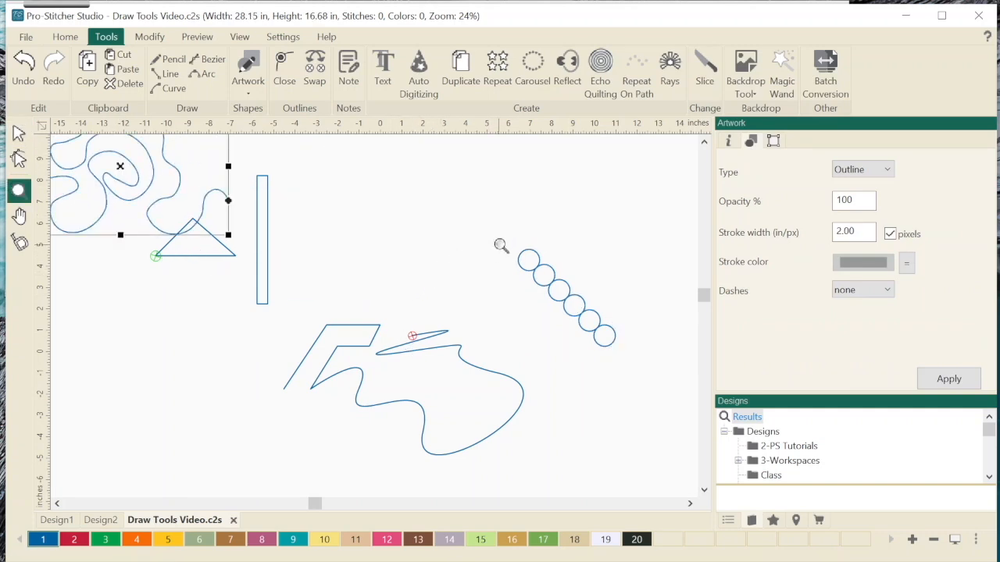
{"action": "left_click_drag", "start_coordinate": [511, 236], "coordinate": [624, 359]}
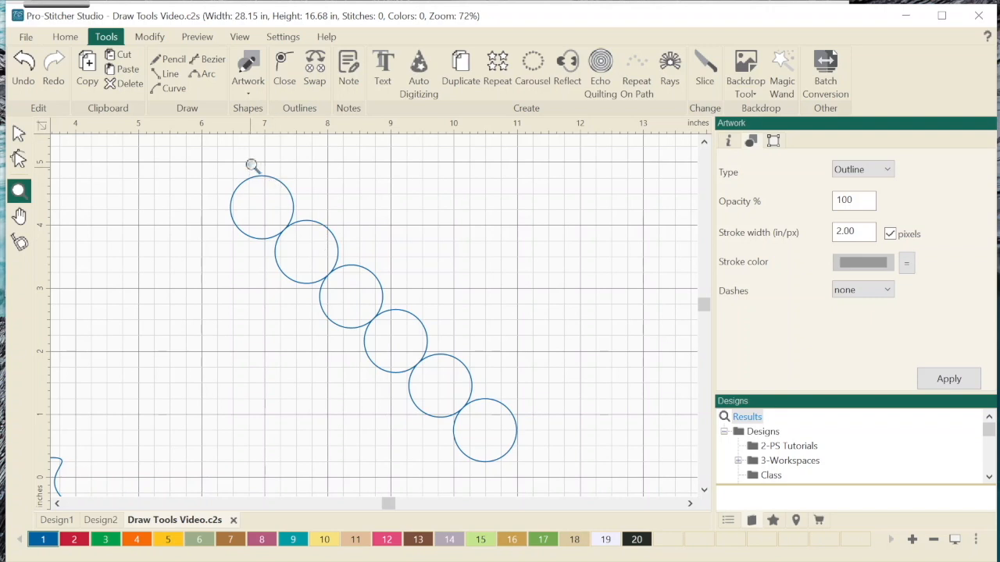
{"action": "left_click", "coordinate": [19, 134]}
{"action": "left_click", "coordinate": [329, 274]}
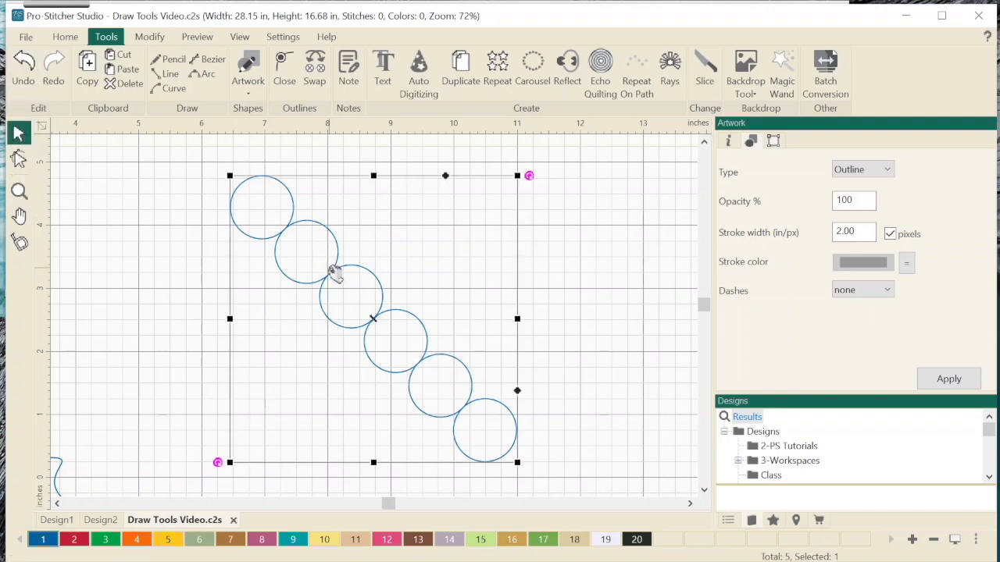
{"action": "left_click", "coordinate": [105, 218]}
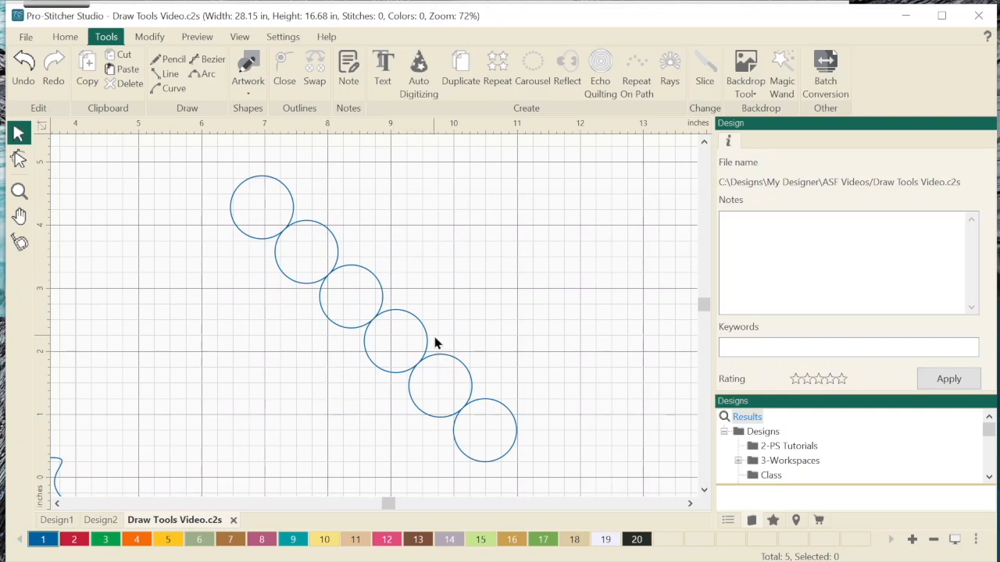
{"action": "left_click", "coordinate": [341, 268]}
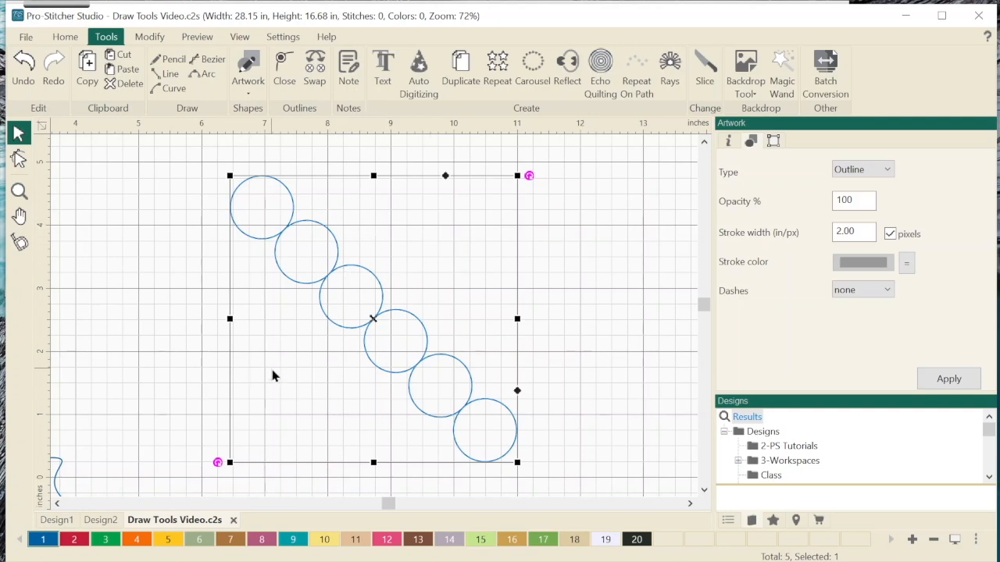
Step: Convert the slanted chain of six circles to stitches and start the Stitchout preview
{"action": "left_click", "coordinate": [198, 39]}
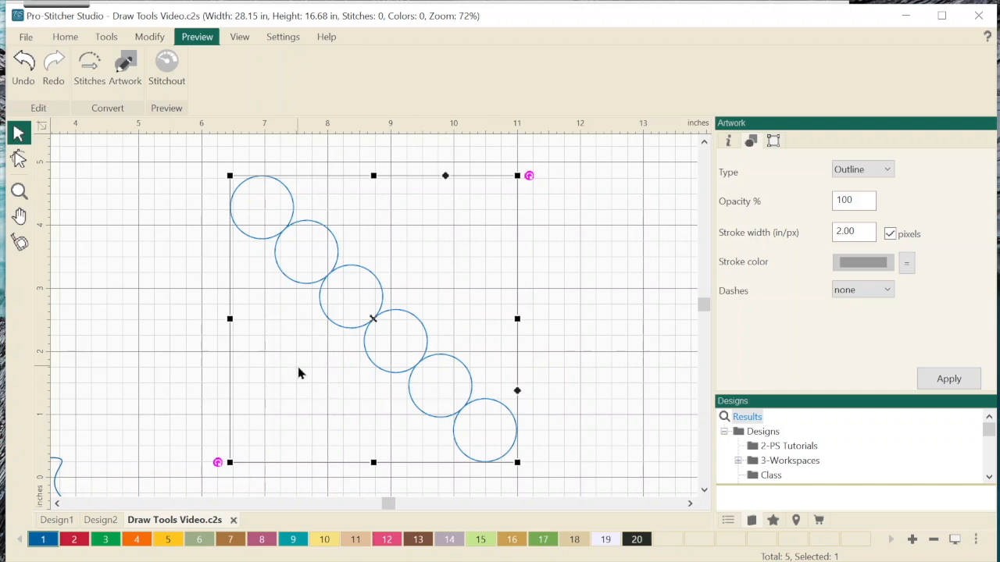
{"action": "left_click", "coordinate": [91, 71]}
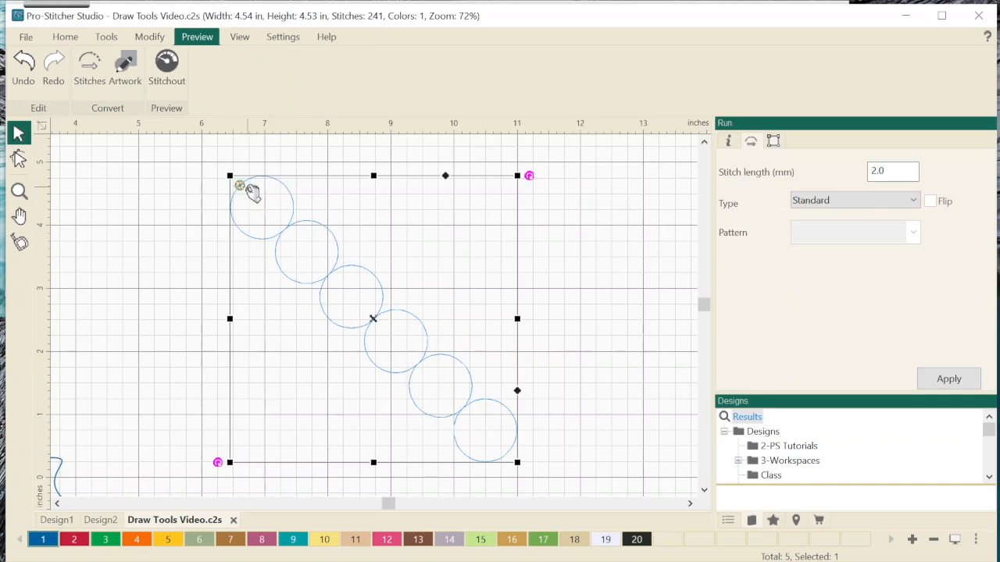
{"action": "left_click", "coordinate": [168, 70]}
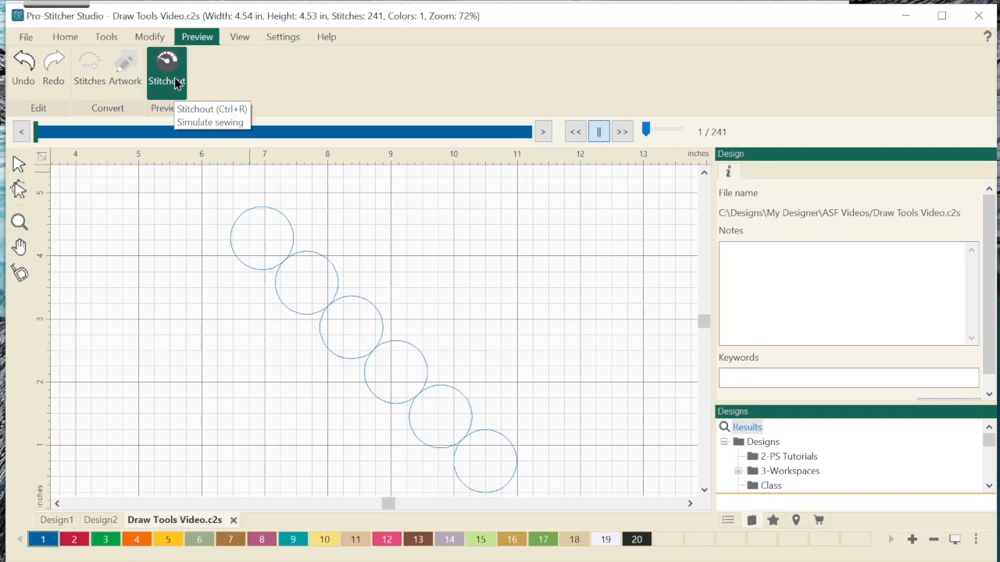
Step: Simulate sewing the chain of circles at a raised playback speed, and leave the Stitchout preview
{"action": "scroll", "coordinate": [245, 328], "scroll_direction": "down", "scroll_amount": 5}
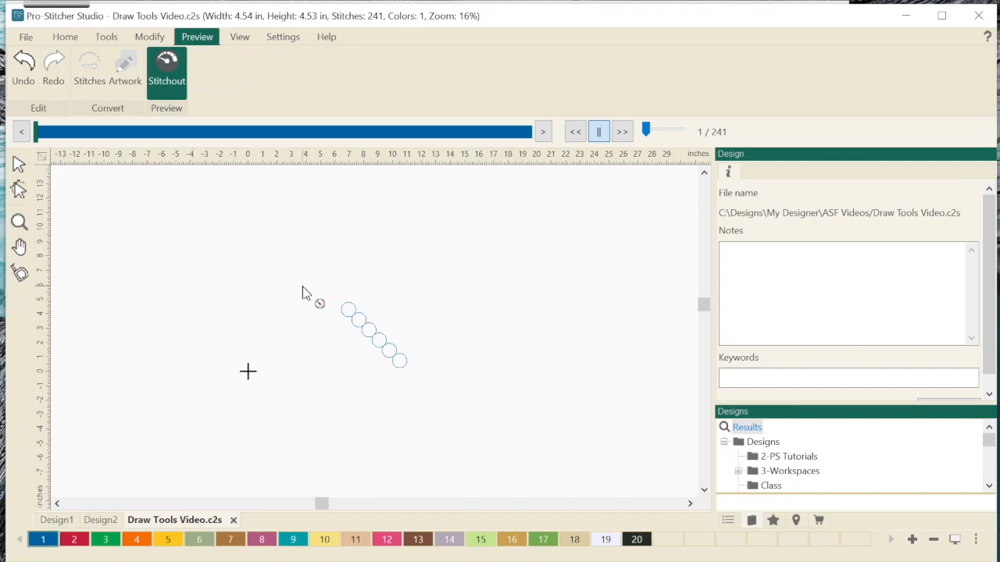
{"action": "scroll", "coordinate": [383, 341], "scroll_direction": "up", "scroll_amount": 5}
{"action": "scroll", "coordinate": [382, 343], "scroll_direction": "up", "scroll_amount": 2}
{"action": "left_click", "coordinate": [704, 491]}
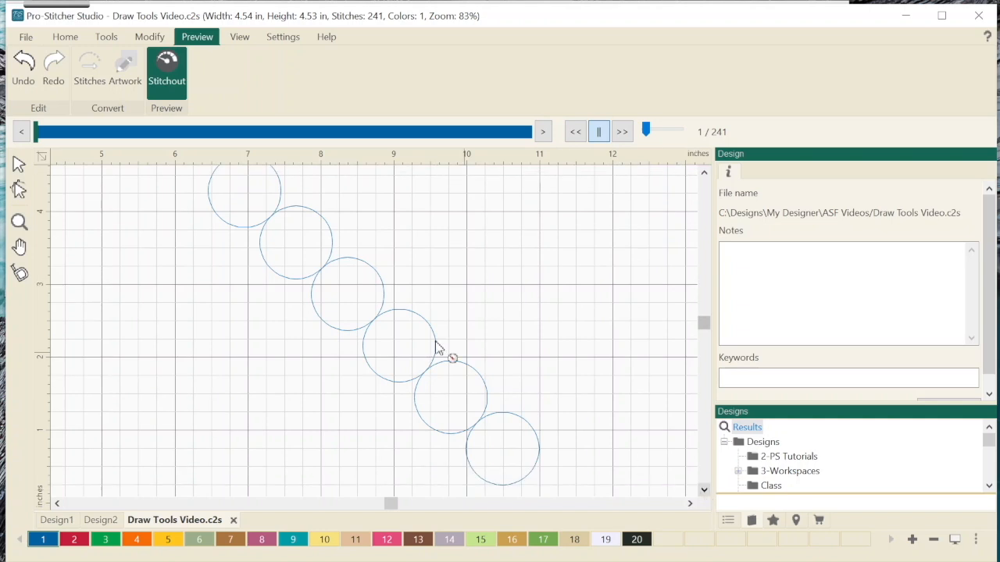
{"action": "scroll", "coordinate": [396, 326], "scroll_direction": "down", "scroll_amount": 1}
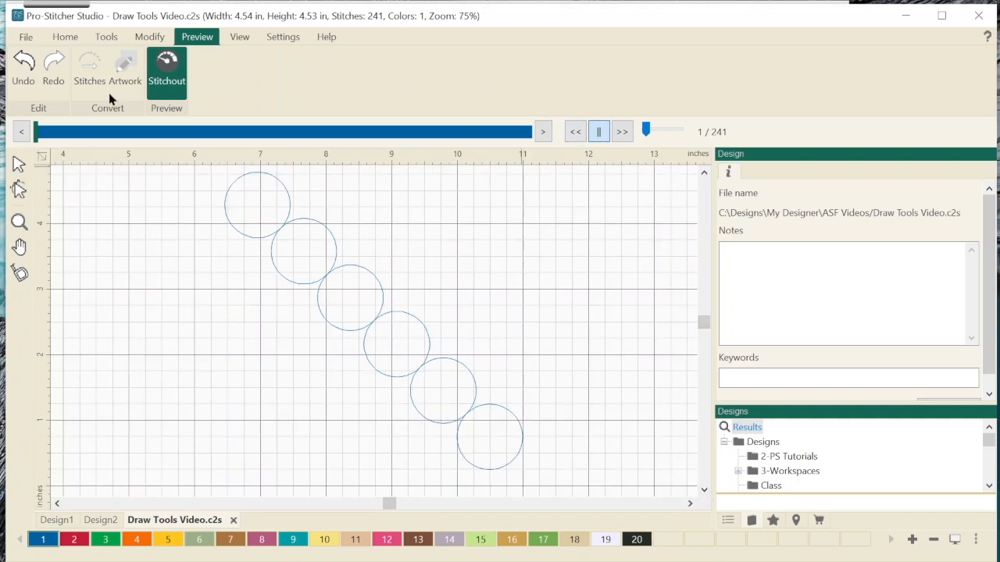
{"action": "left_click", "coordinate": [621, 134]}
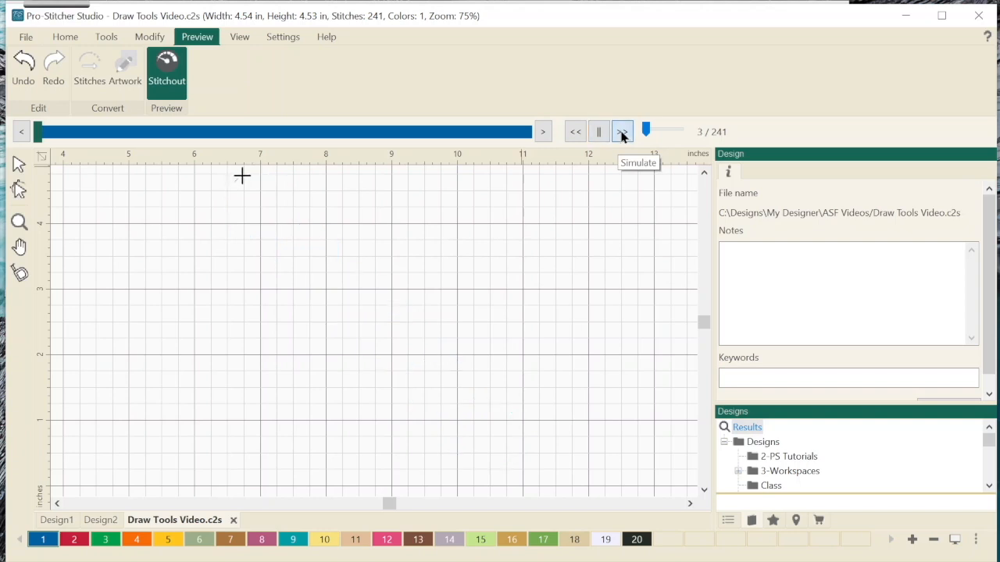
{"action": "left_click_drag", "start_coordinate": [648, 131], "coordinate": [662, 131]}
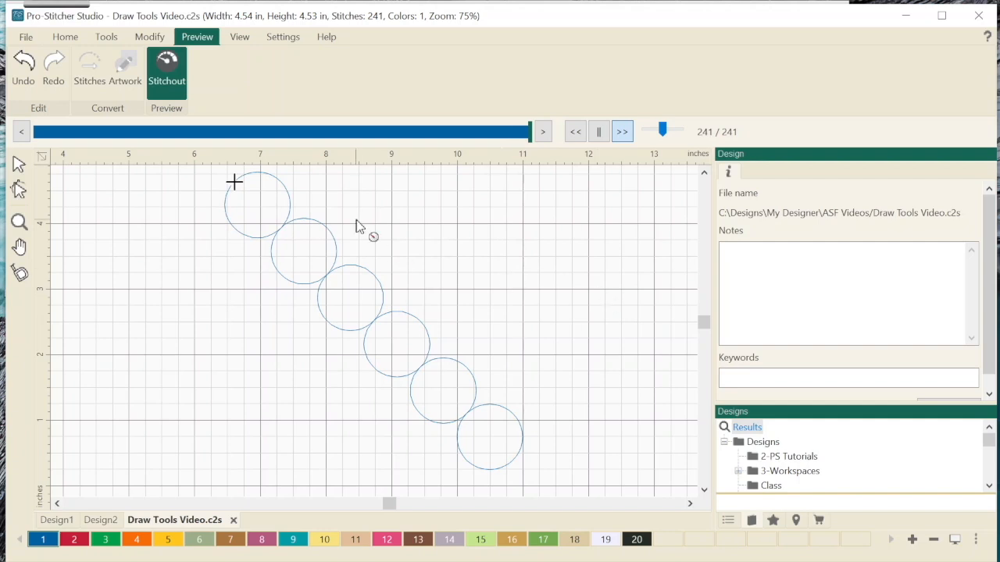
{"action": "left_click", "coordinate": [19, 164]}
{"action": "left_click", "coordinate": [19, 168]}
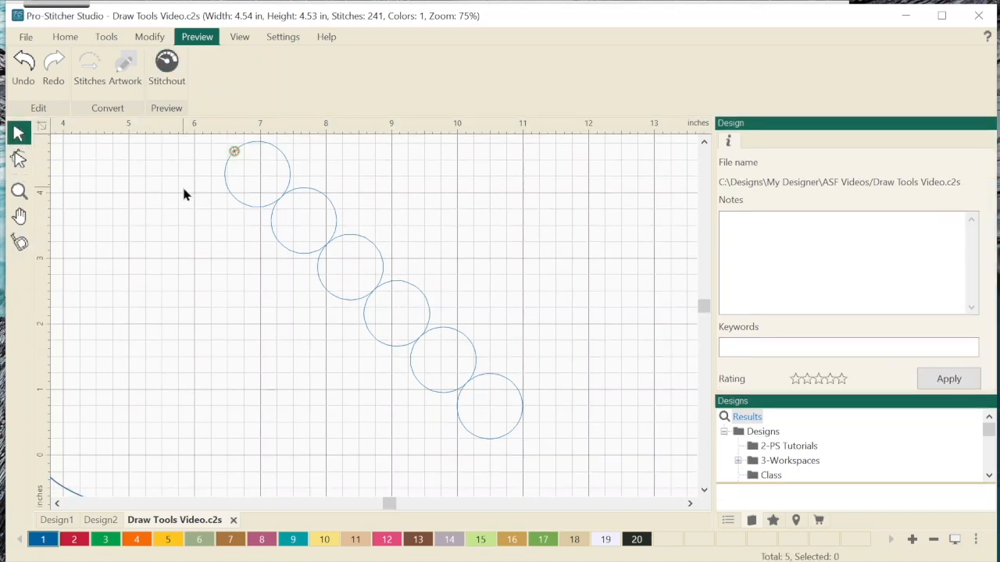
Step: Select the stitched chain of circles and copy it
{"action": "left_click", "coordinate": [332, 242]}
{"action": "scroll", "coordinate": [406, 298], "scroll_direction": "up", "scroll_amount": 1}
{"action": "scroll", "coordinate": [403, 308], "scroll_direction": "down", "scroll_amount": 1}
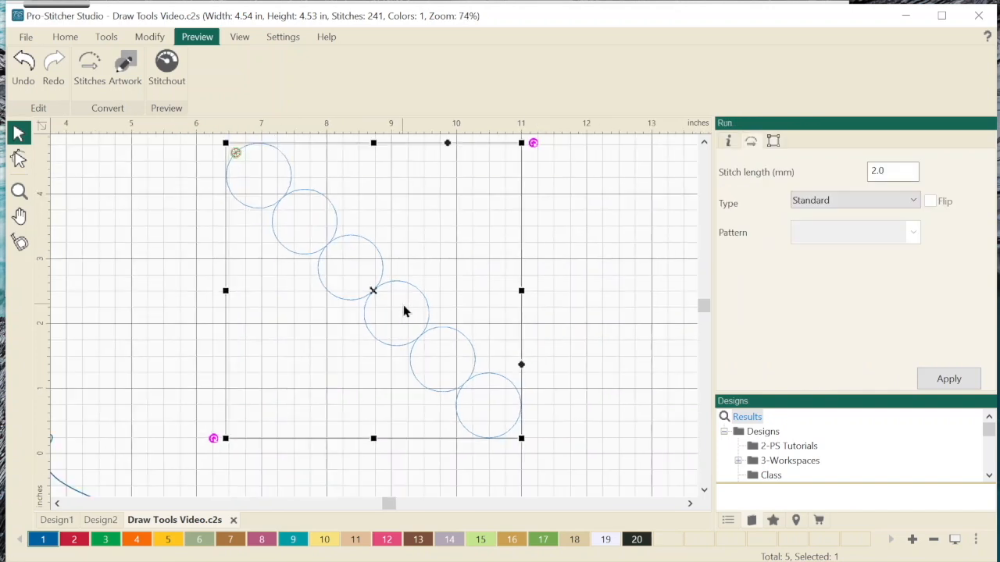
{"action": "right_click", "coordinate": [375, 267]}
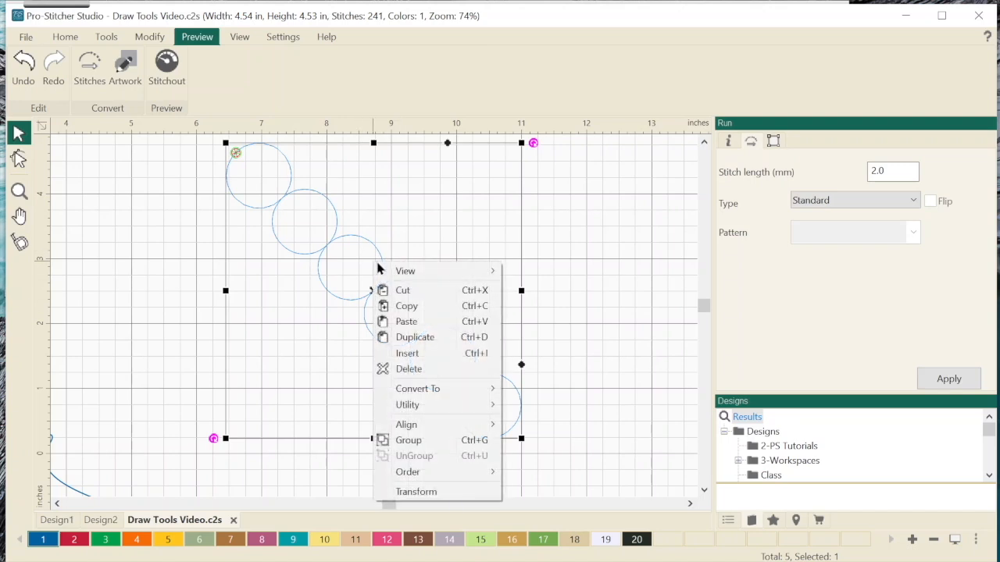
{"action": "left_click", "coordinate": [420, 305]}
{"action": "right_click", "coordinate": [376, 291]}
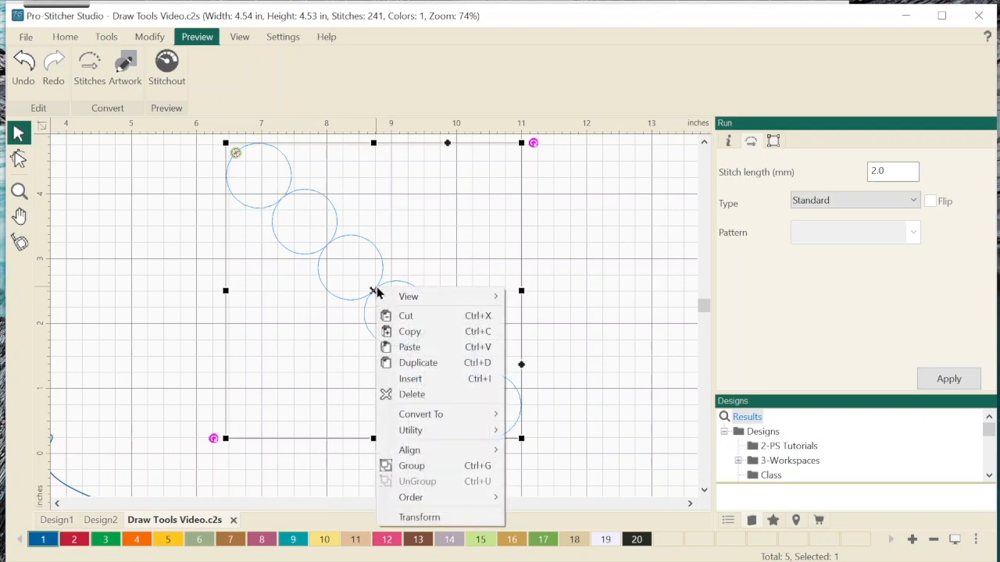
{"action": "left_click", "coordinate": [409, 331]}
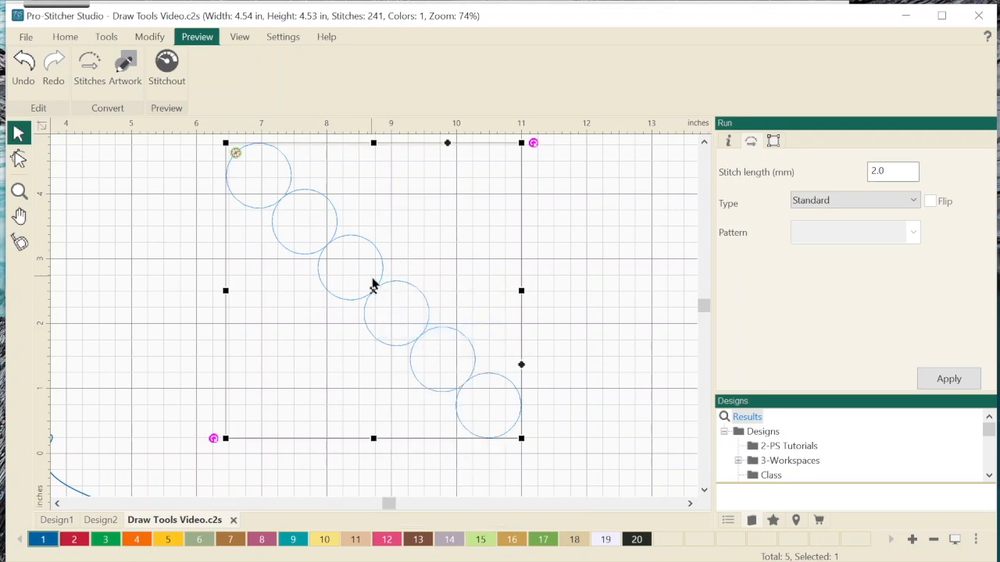
Step: Create a new document and paste the copied chain of circles into it
{"action": "left_click", "coordinate": [70, 36]}
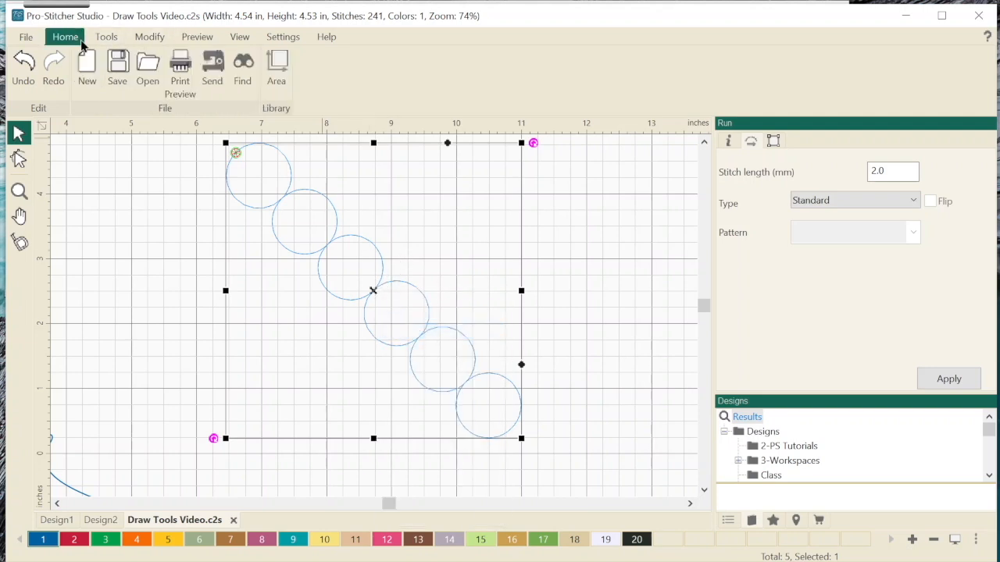
{"action": "left_click", "coordinate": [87, 67]}
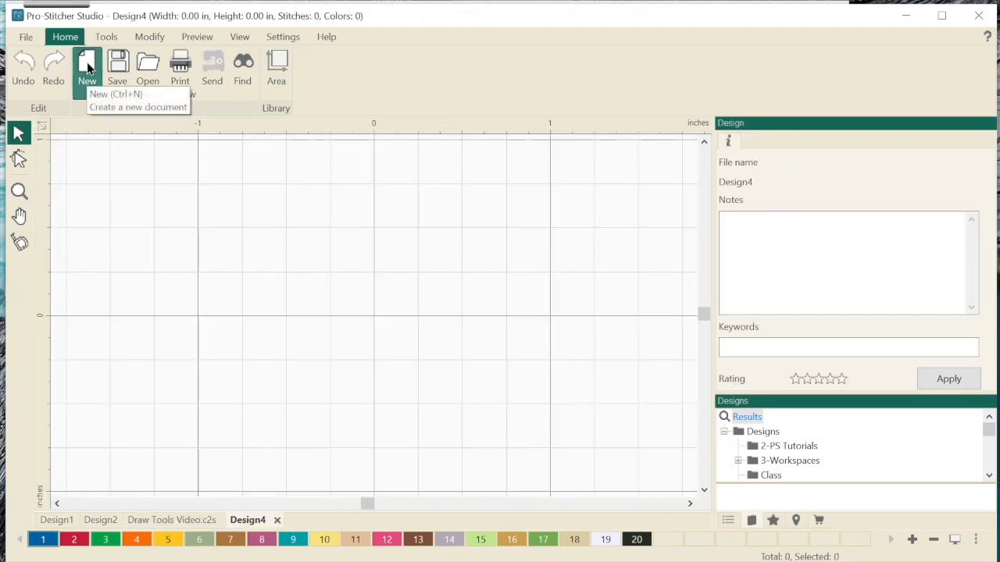
{"action": "right_click", "coordinate": [306, 287]}
{"action": "left_click", "coordinate": [346, 339]}
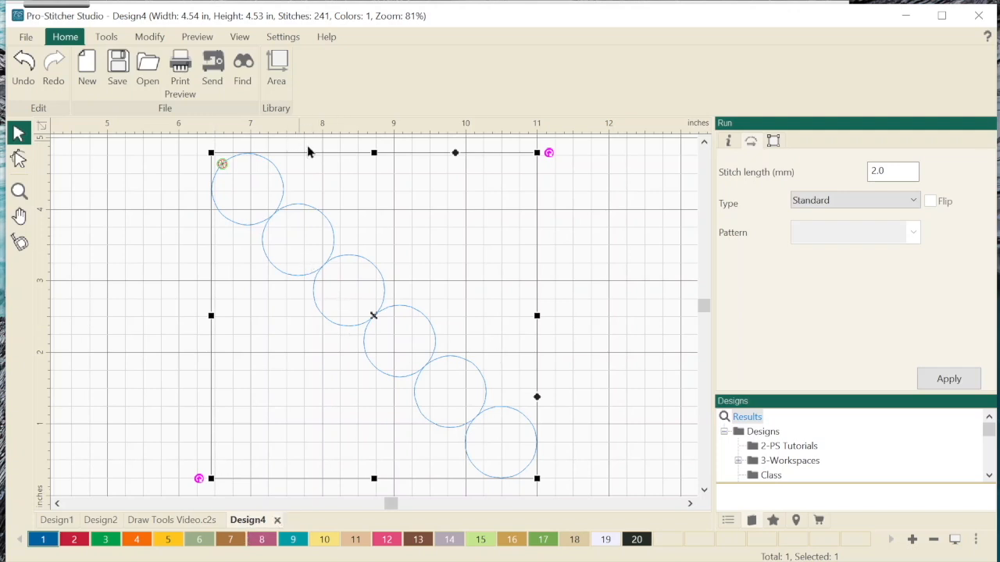
Step: Save the new design as Pearls in the ASF Videos folder, in the Inspiration Series (C2S) format
{"action": "left_click", "coordinate": [25, 37]}
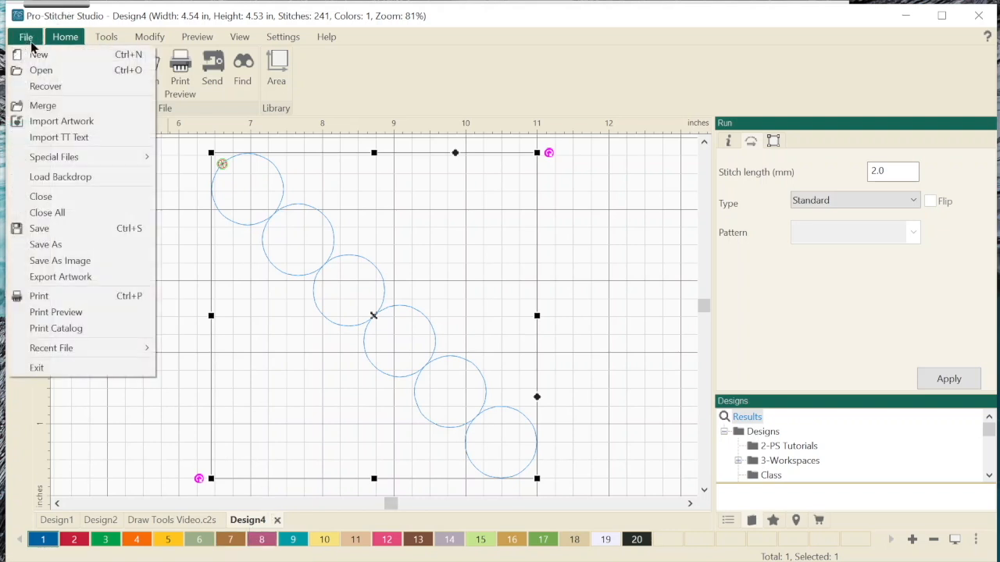
{"action": "left_click", "coordinate": [65, 232]}
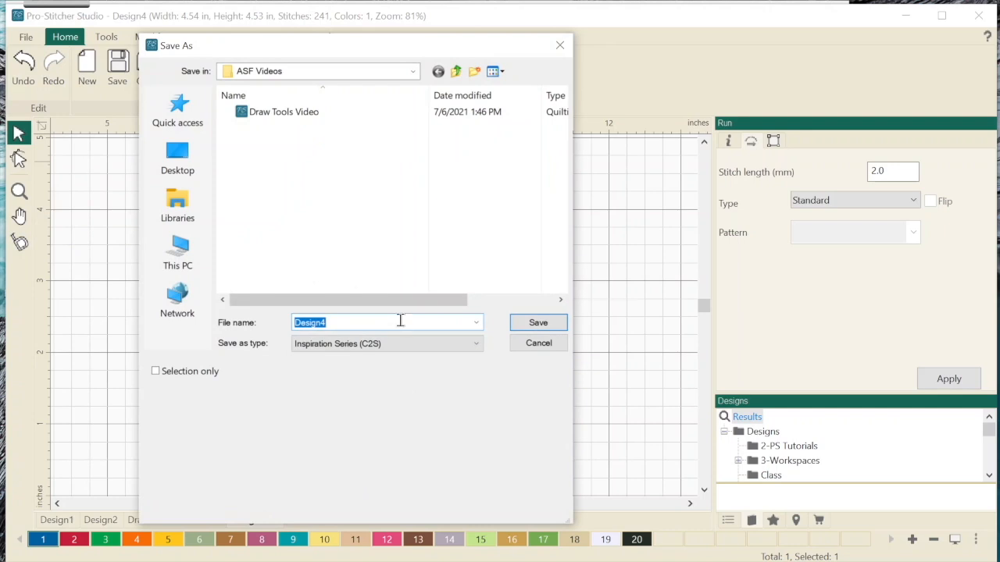
{"action": "type", "text": "Pearls"}
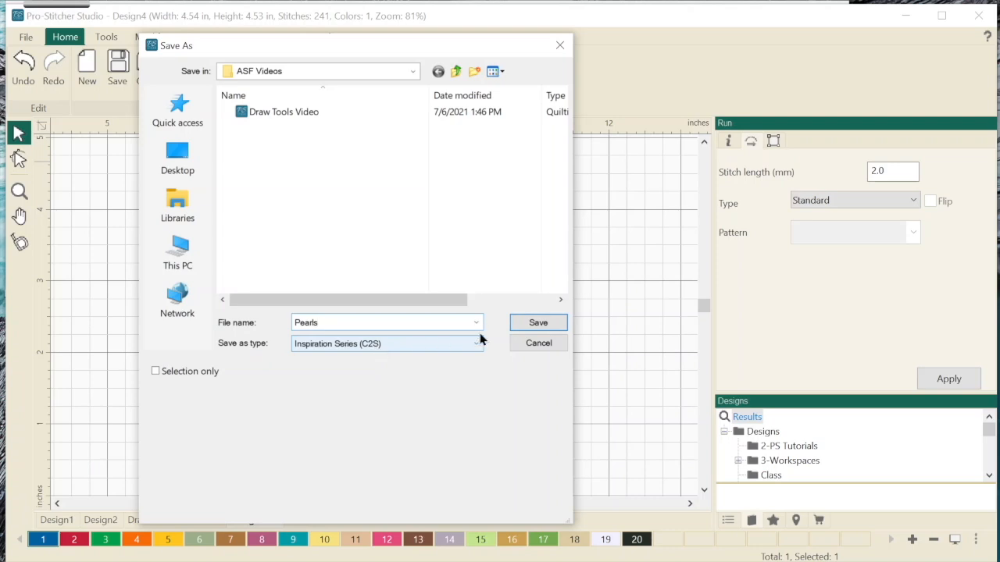
{"action": "left_click", "coordinate": [532, 324]}
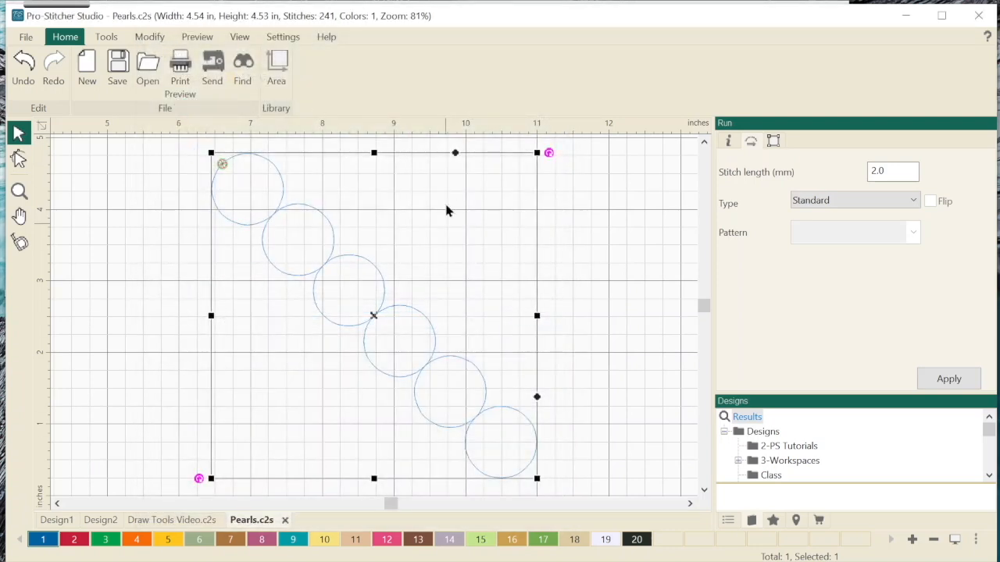
Step: Show the design's stitching sequence and save a copy of Pearls in the HQ Pro-Stitcher (HQV) format
{"action": "left_click", "coordinate": [730, 521]}
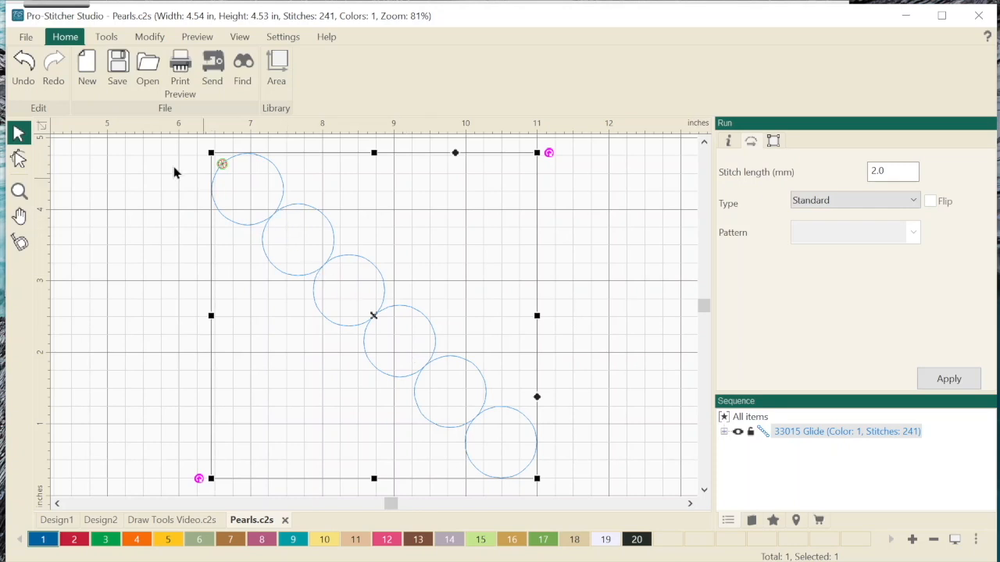
{"action": "left_click", "coordinate": [29, 39]}
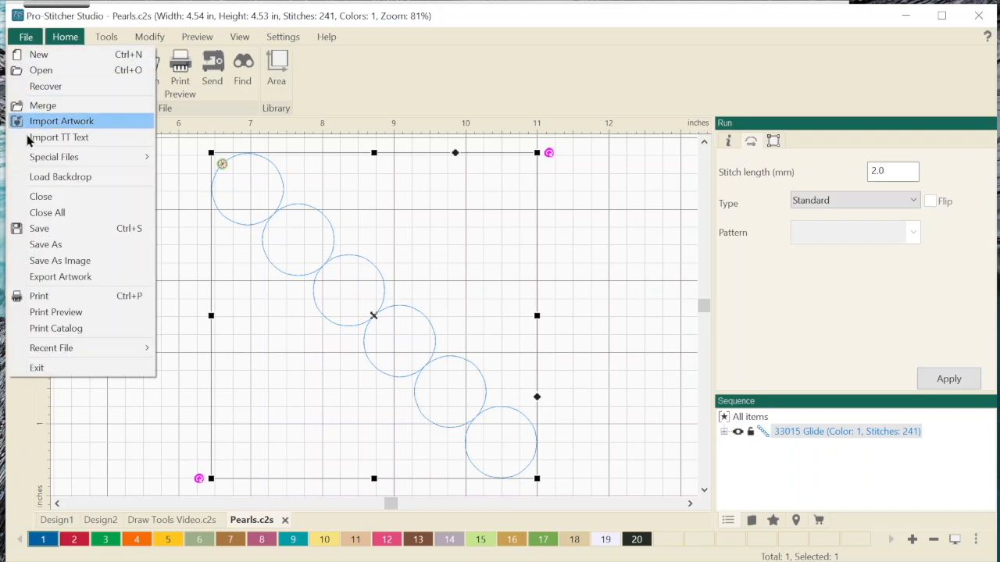
{"action": "left_click", "coordinate": [49, 245]}
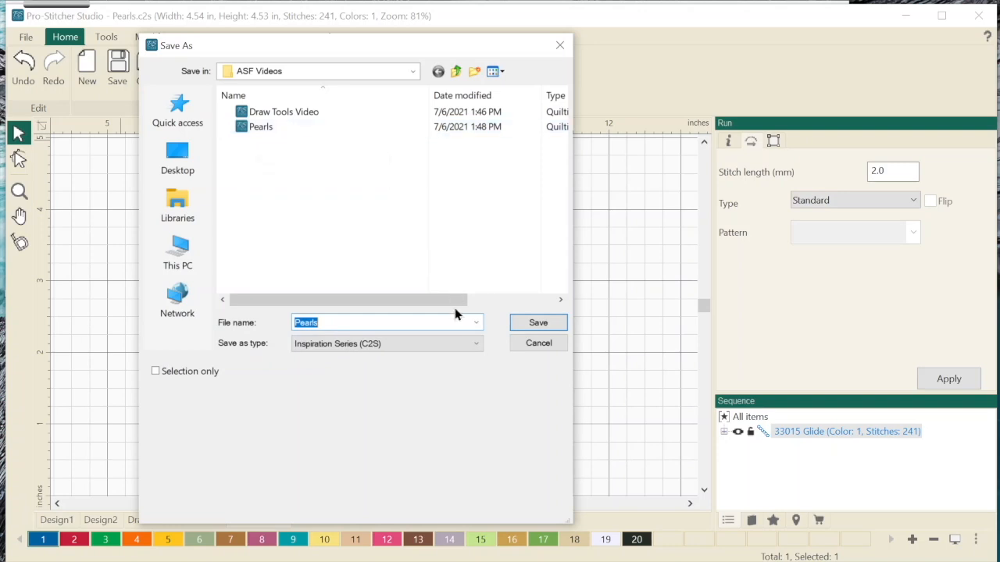
{"action": "left_click", "coordinate": [476, 345]}
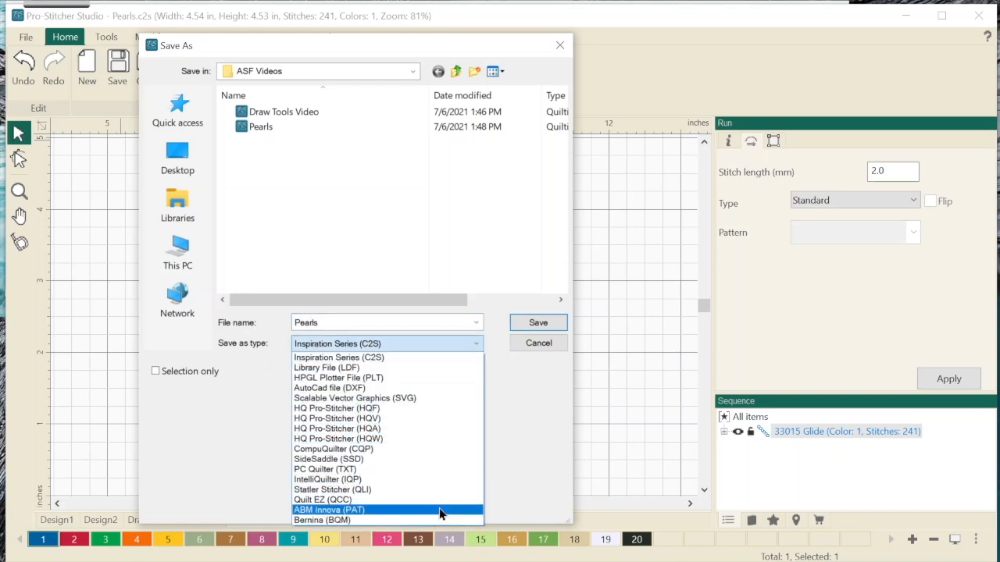
{"action": "left_click", "coordinate": [427, 421]}
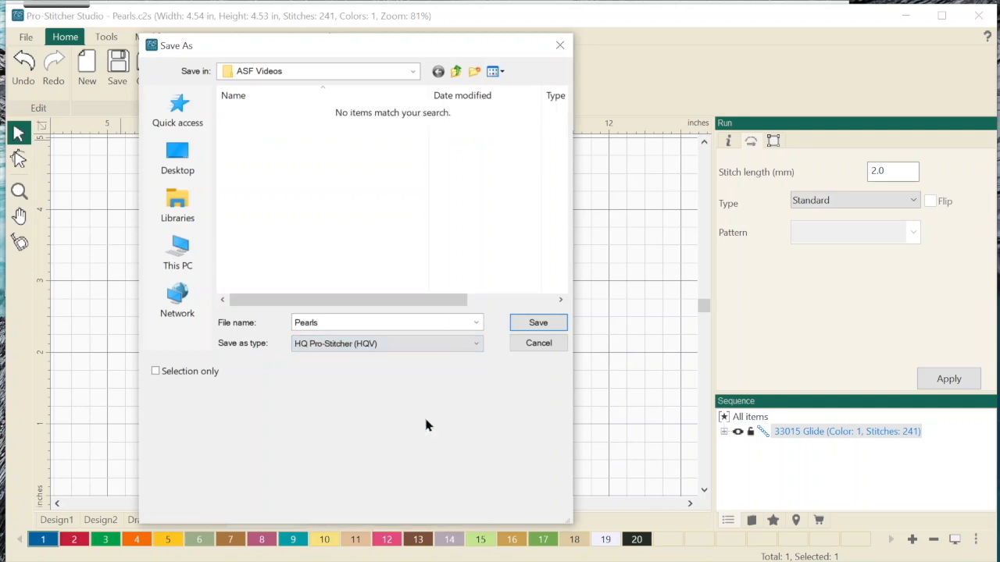
{"action": "left_click", "coordinate": [479, 345]}
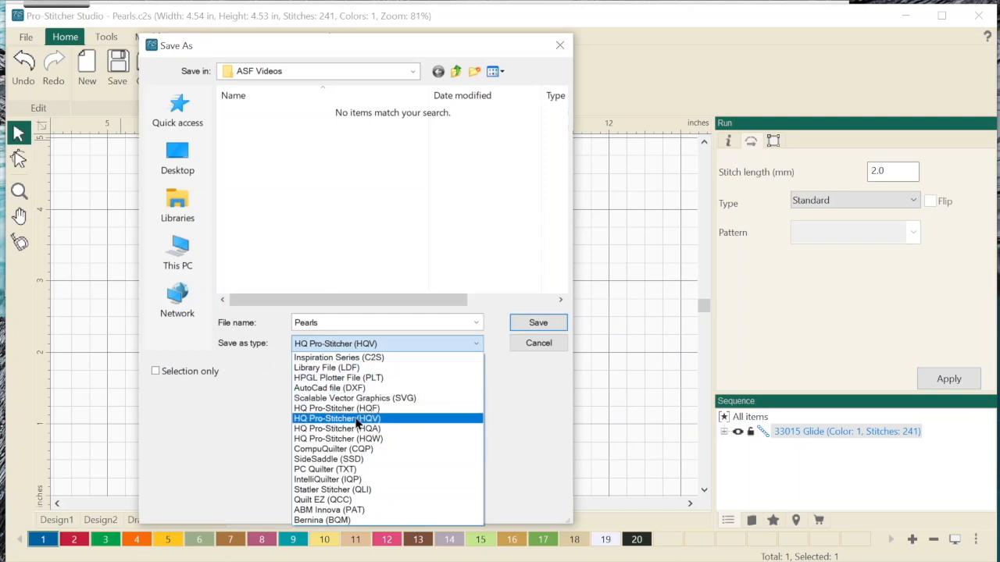
{"action": "left_click", "coordinate": [385, 419]}
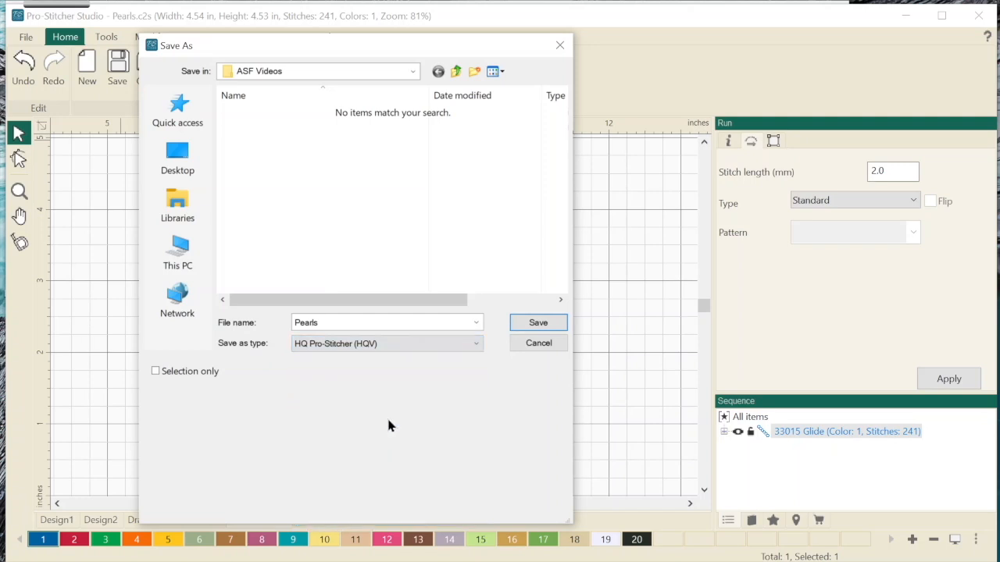
{"action": "left_click", "coordinate": [536, 323]}
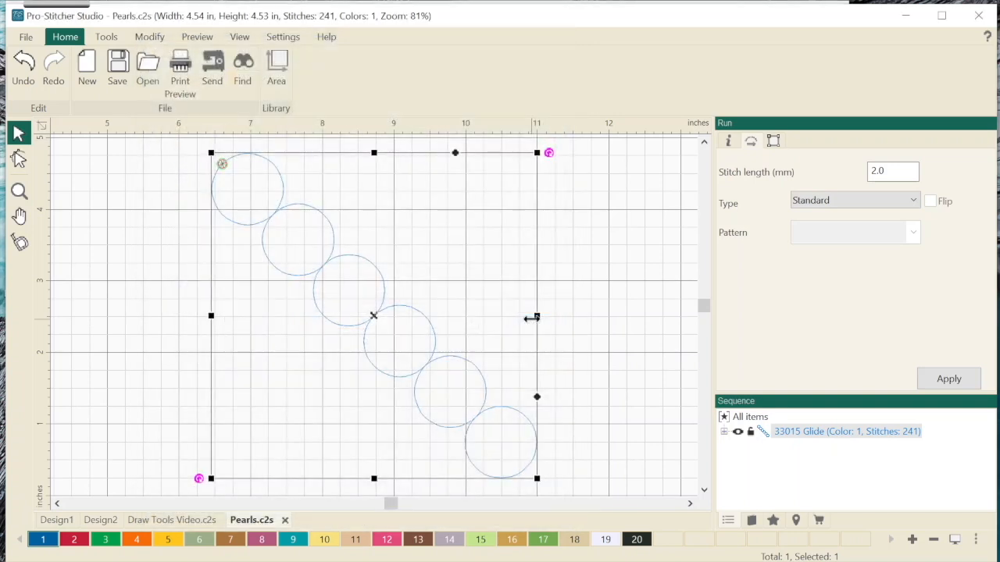
Step: Look over the saved designs and their file types in the ASF Videos folder, and cancel opening a file
{"action": "left_click", "coordinate": [27, 39]}
{"action": "left_click", "coordinate": [39, 70]}
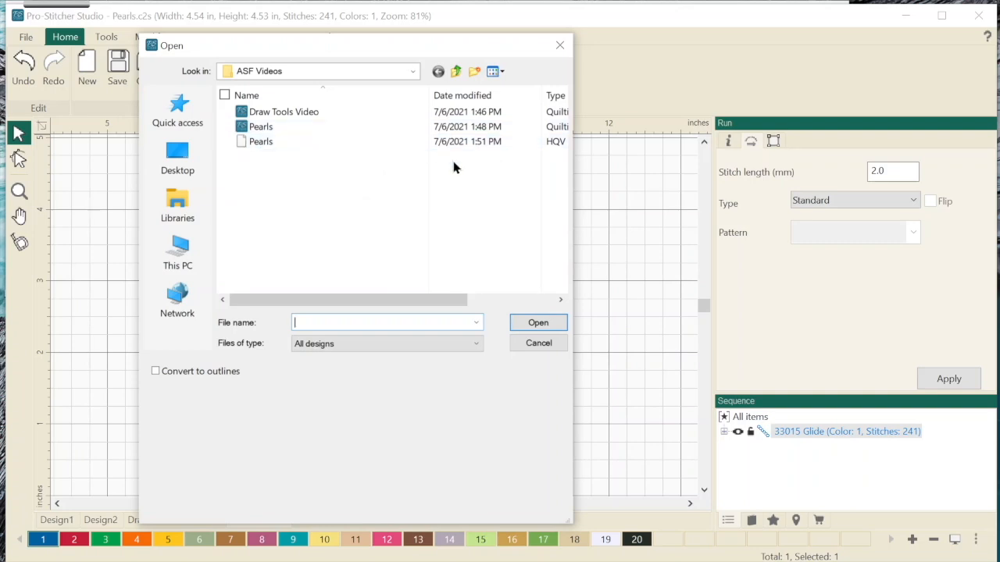
{"action": "left_click_drag", "start_coordinate": [446, 300], "coordinate": [468, 300]}
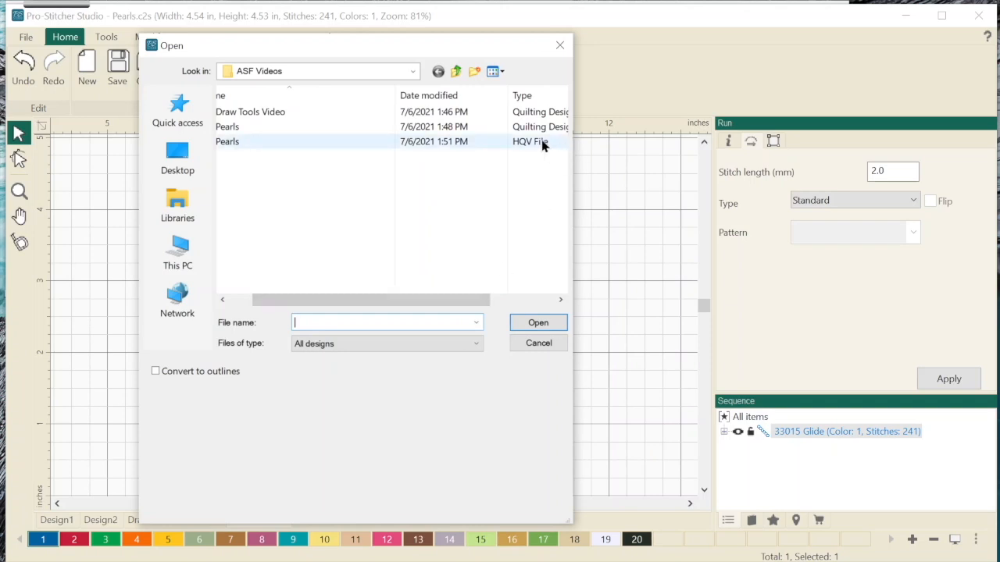
{"action": "left_click_drag", "start_coordinate": [435, 301], "coordinate": [375, 300]}
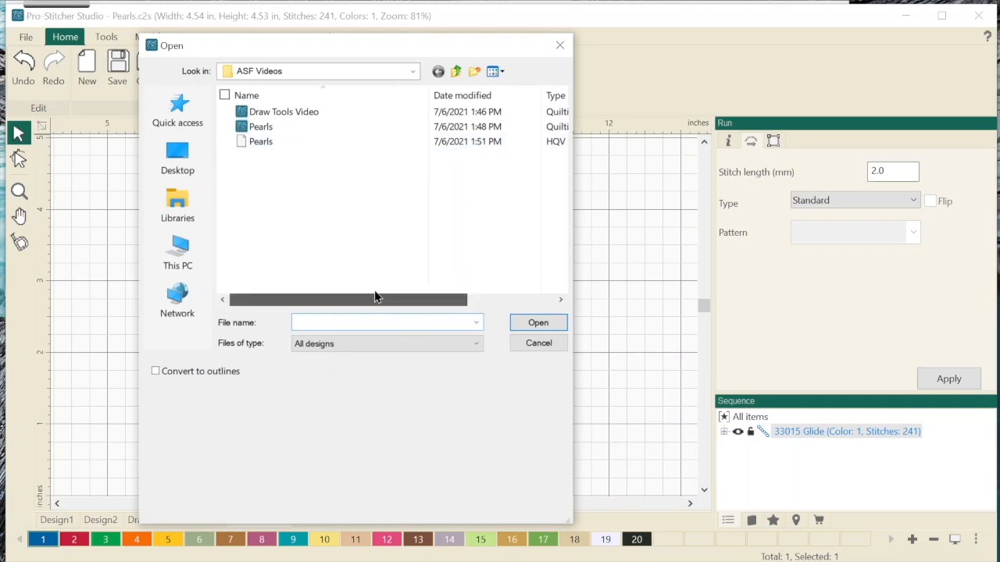
{"action": "left_click", "coordinate": [530, 349]}
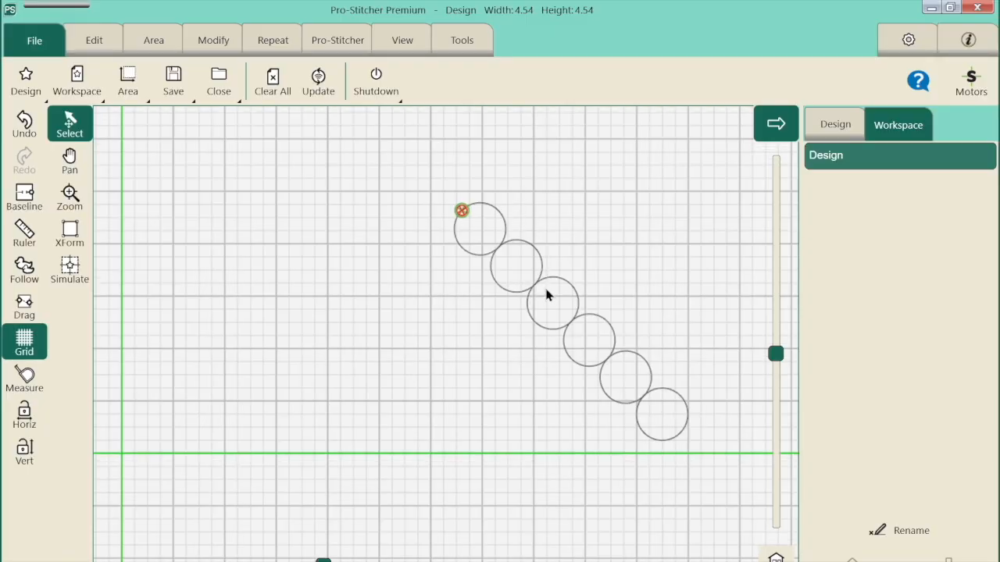
Step: In Pro-Stitcher Premium, move the chain of circles leftward on the grid and bring up the Quilt options
{"action": "left_click_drag", "start_coordinate": [545, 285], "coordinate": [399, 273]}
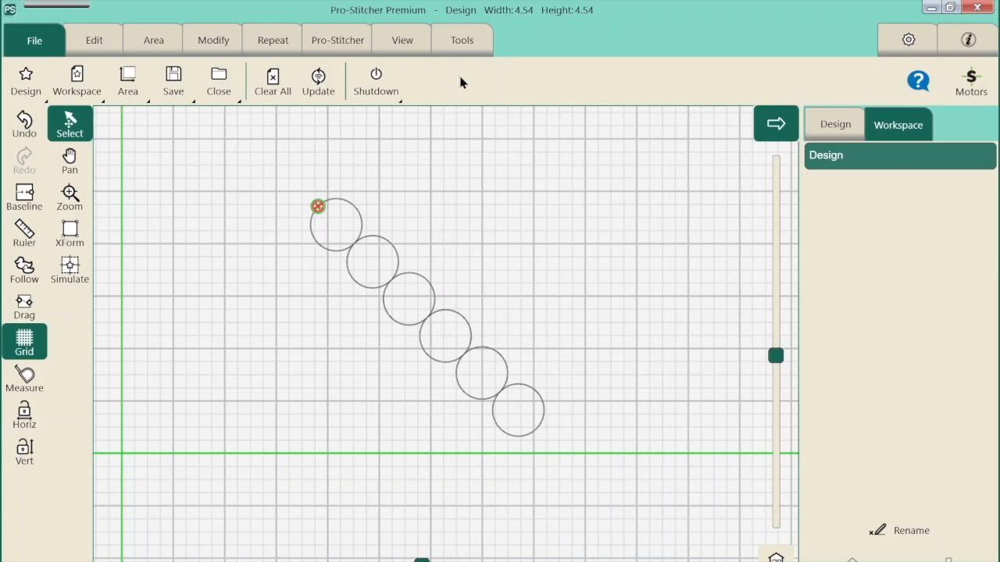
{"action": "left_click", "coordinate": [349, 44]}
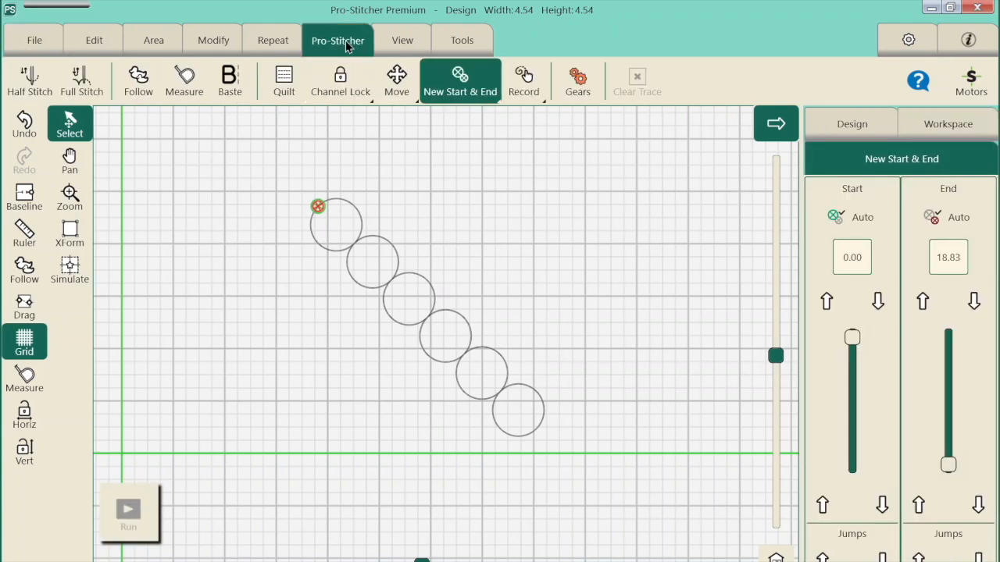
{"action": "left_click", "coordinate": [284, 78]}
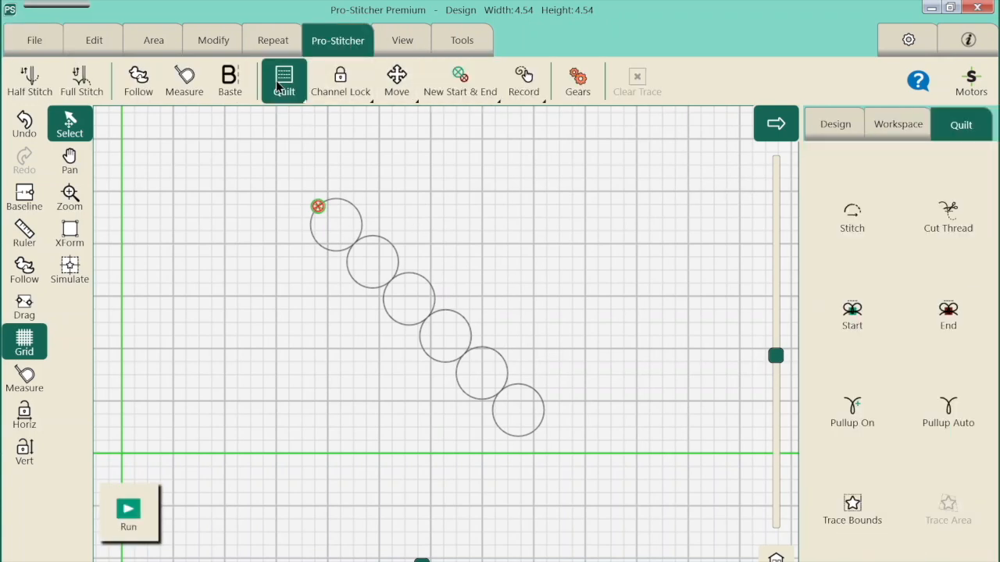
Step: Quilt the chain of circles with Stitch turned on, accepting the verified settings and resuming after the thread-trim pause
{"action": "left_click", "coordinate": [849, 226]}
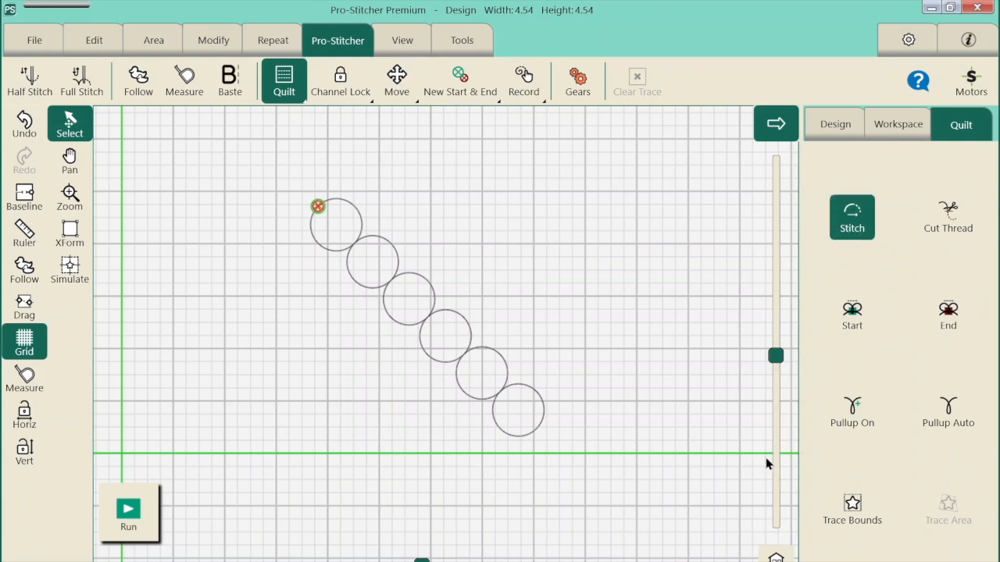
{"action": "left_click", "coordinate": [130, 517]}
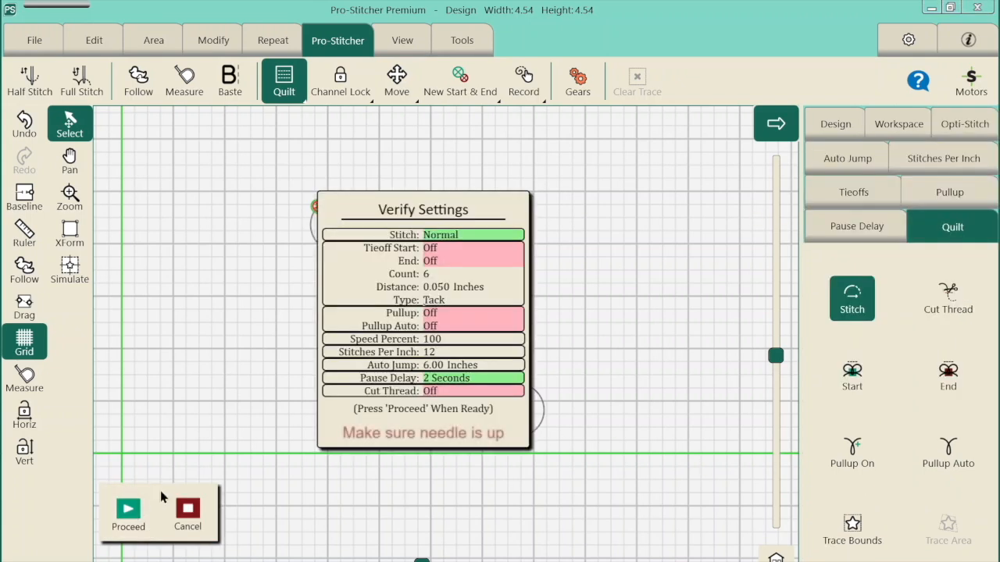
{"action": "left_click", "coordinate": [128, 511]}
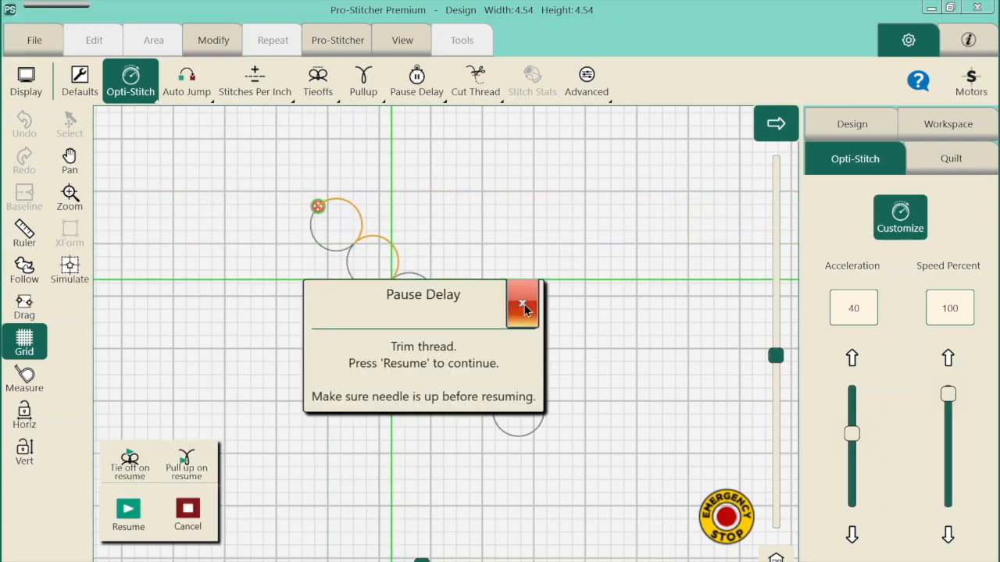
{"action": "left_click", "coordinate": [525, 309]}
{"action": "left_click", "coordinate": [131, 510]}
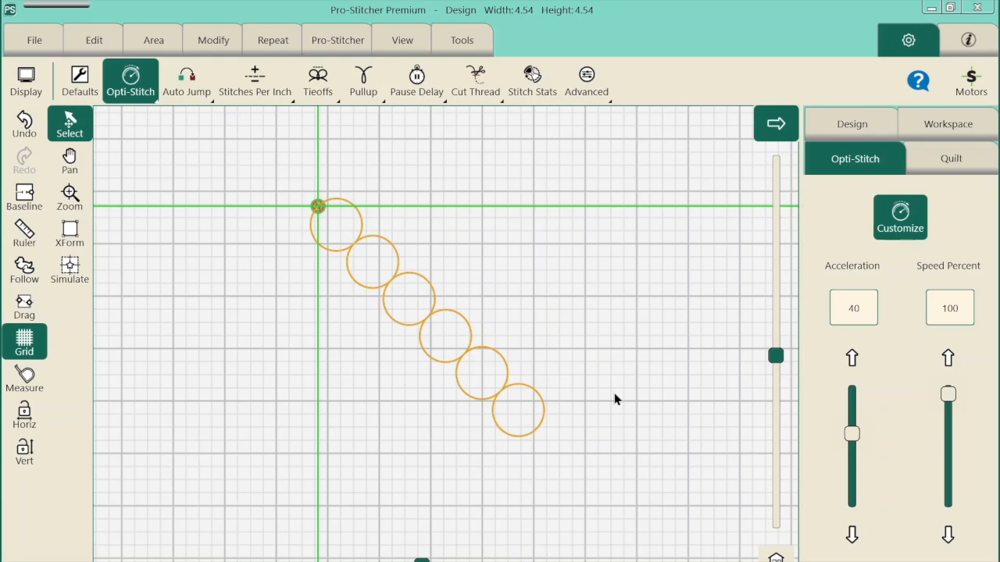
Step: Switch back to Pro-Stitcher Studio and reselect the chain of circles in the Pearls design
{"action": "left_click", "coordinate": [929, 7]}
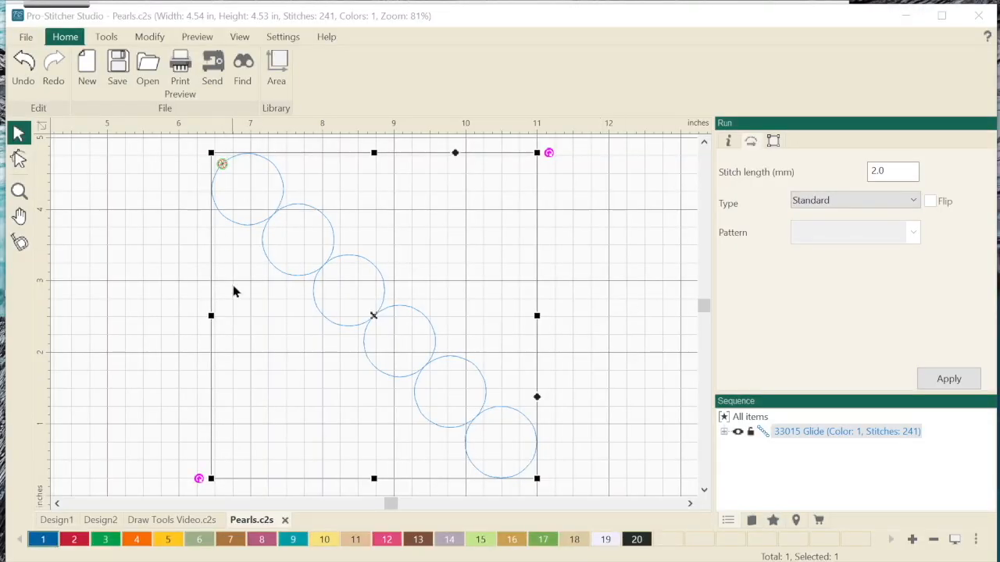
{"action": "left_click", "coordinate": [611, 302]}
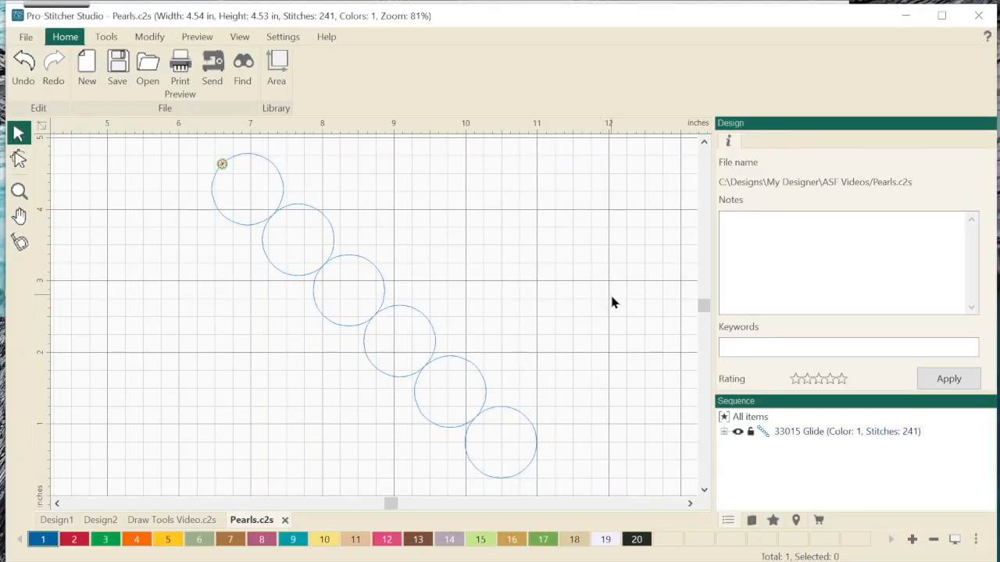
{"action": "left_click", "coordinate": [383, 293]}
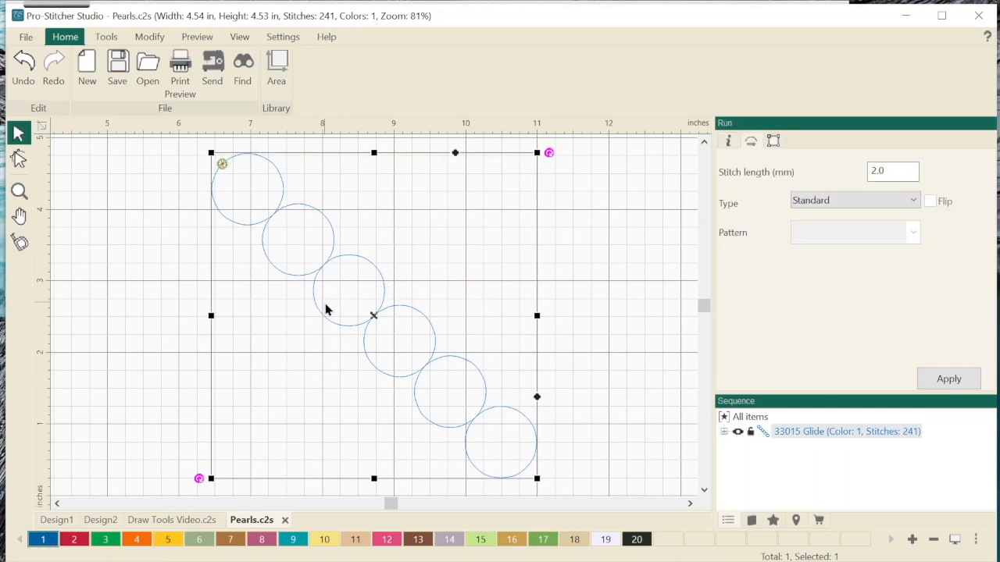
Step: In the Draw Tools Video design, convert the circle chain's run stitches back to artwork
{"action": "left_click", "coordinate": [165, 521]}
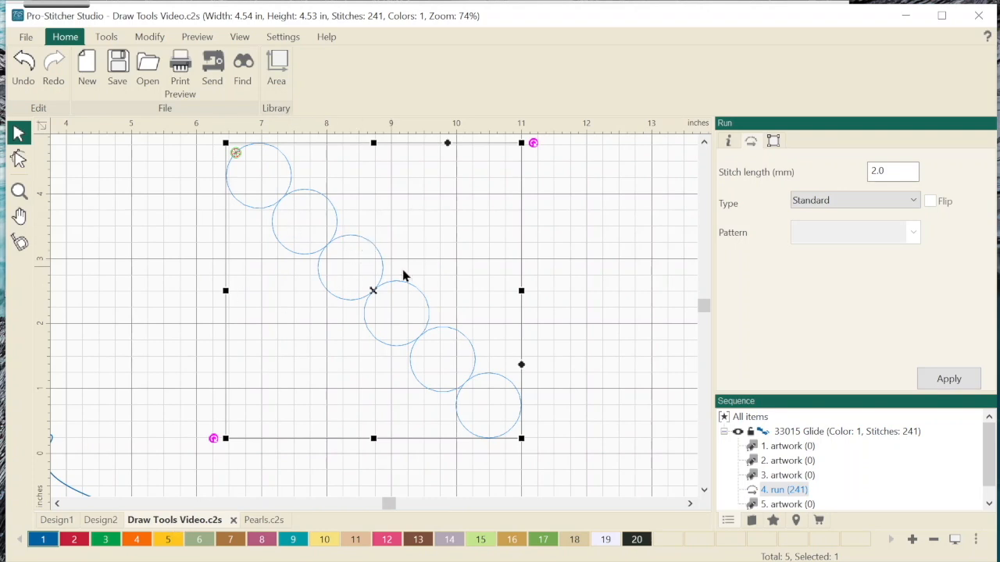
{"action": "scroll", "coordinate": [989, 454], "scroll_direction": "down", "scroll_amount": 1}
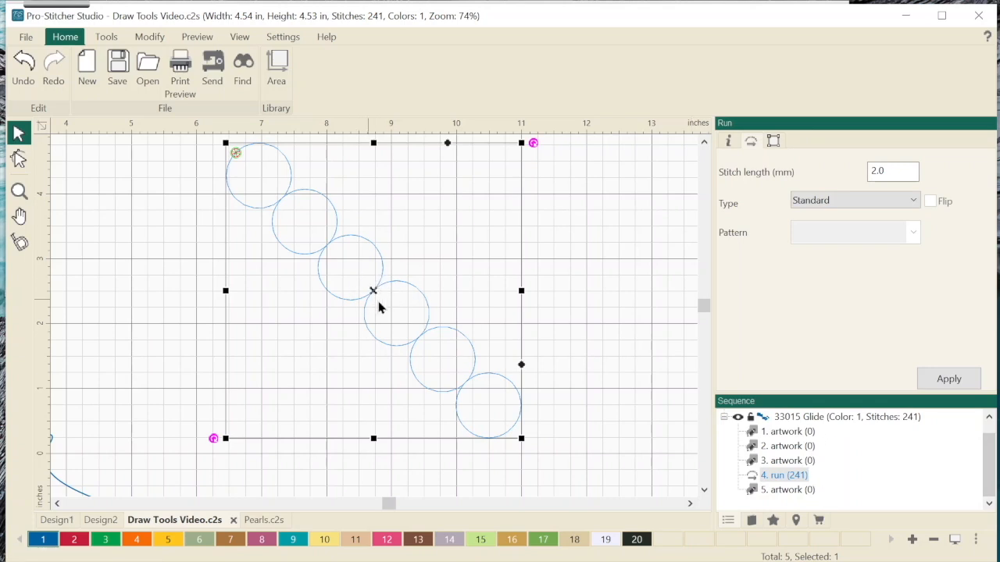
{"action": "left_click", "coordinate": [152, 36]}
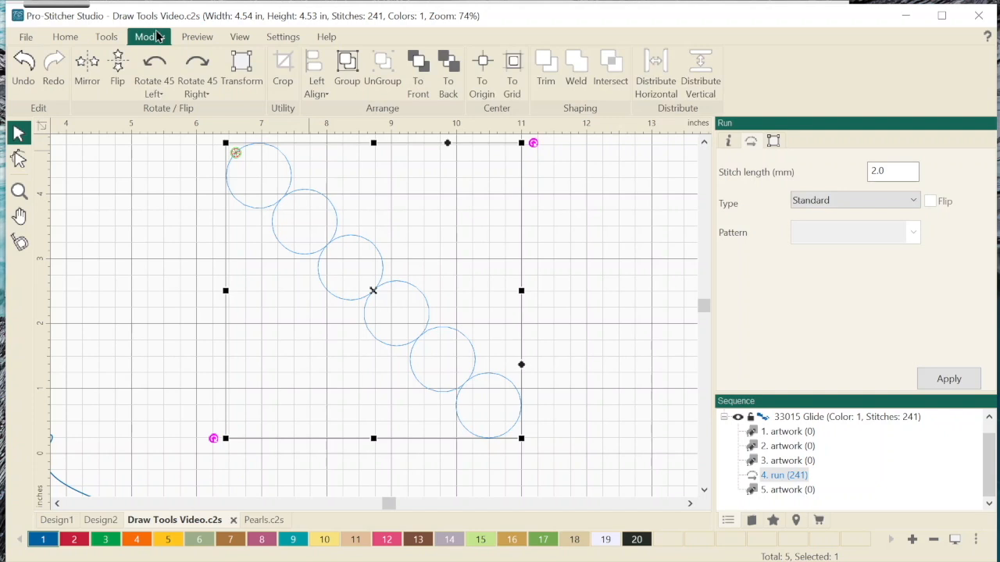
{"action": "left_click", "coordinate": [203, 37]}
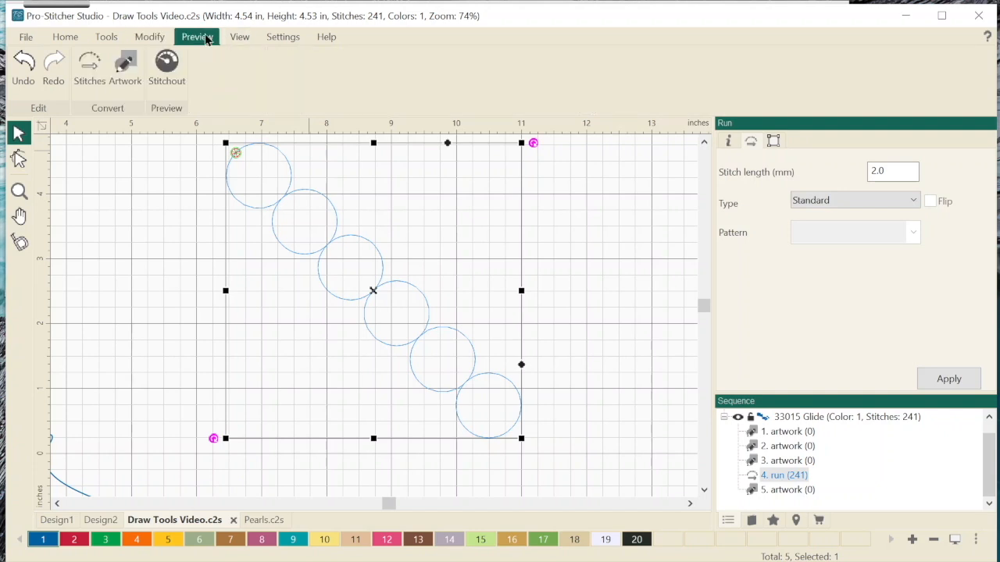
{"action": "left_click", "coordinate": [125, 67]}
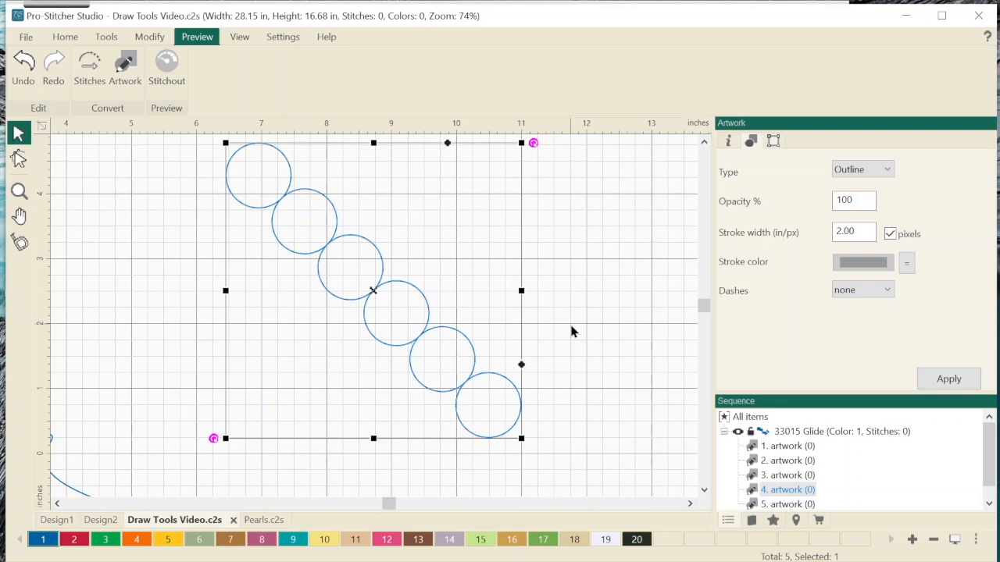
Step: Deselect the circle chain, look over all the drawn outlines in Draw Tools Video and bring up the drawing tools
{"action": "scroll", "coordinate": [515, 242], "scroll_direction": "down", "scroll_amount": 1}
{"action": "scroll", "coordinate": [347, 265], "scroll_direction": "down", "scroll_amount": 2}
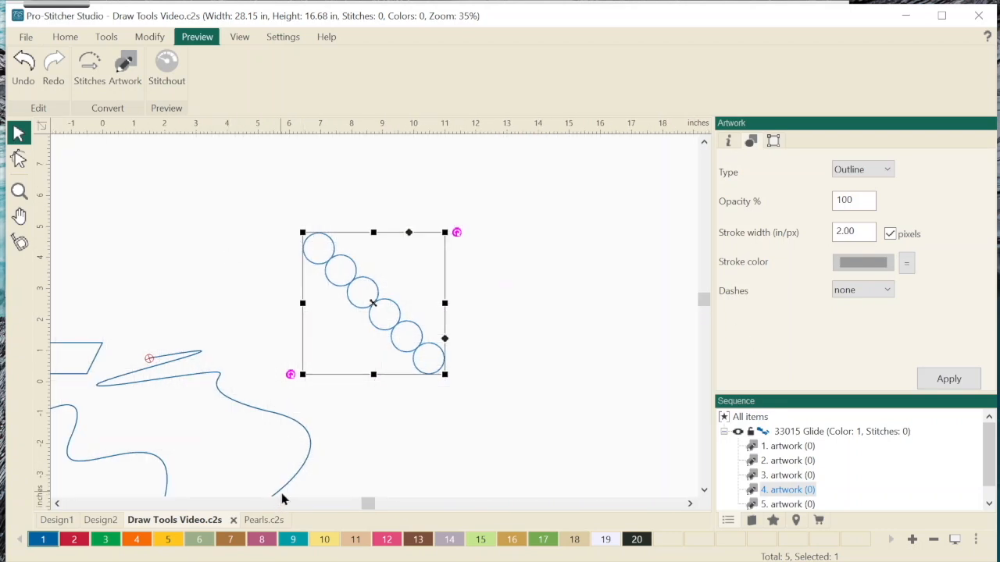
{"action": "left_click", "coordinate": [522, 400]}
{"action": "scroll", "coordinate": [499, 351], "scroll_direction": "down", "scroll_amount": 1}
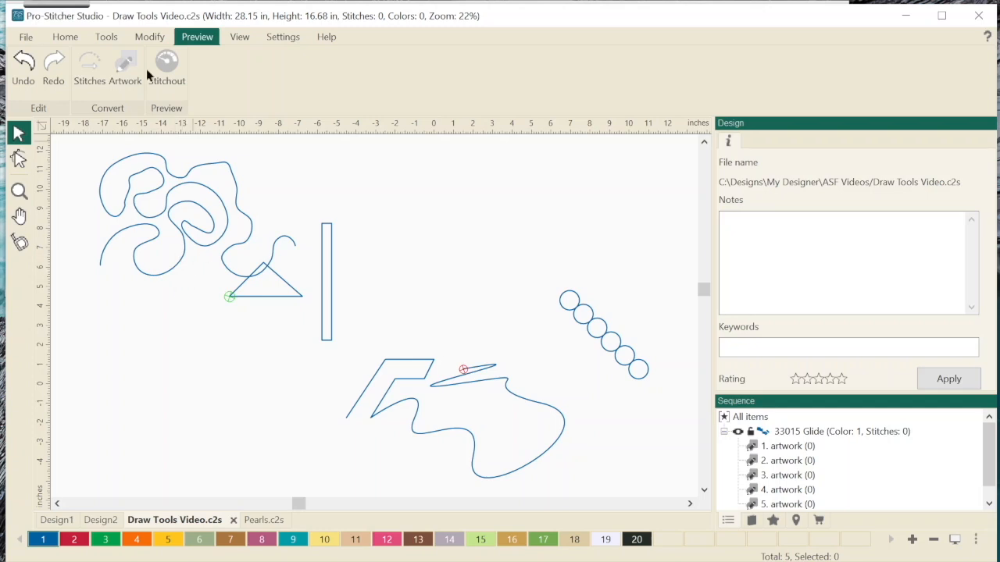
{"action": "left_click", "coordinate": [106, 37]}
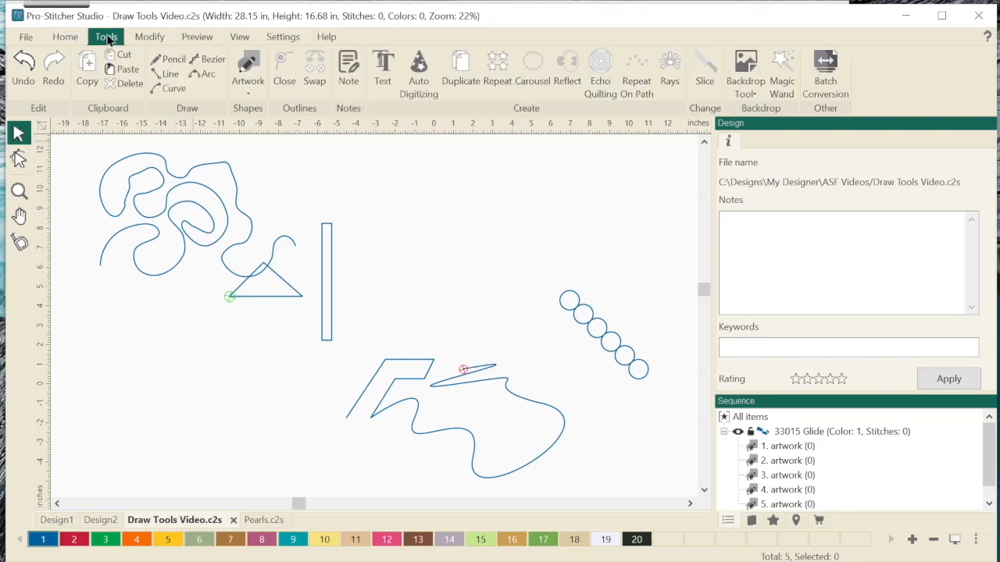